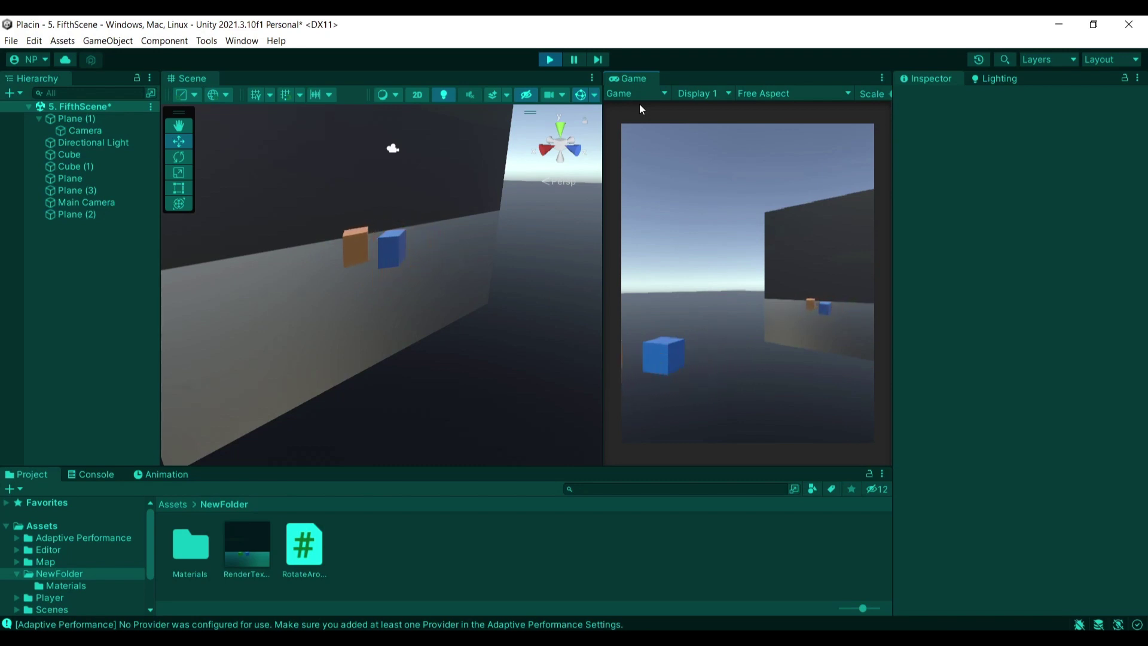
Orbit the Scene view around the cubes and mirror plane while the scene plays.
{"action": "right_click_drag", "start_coordinate": [505, 267], "coordinate": [501, 314]}
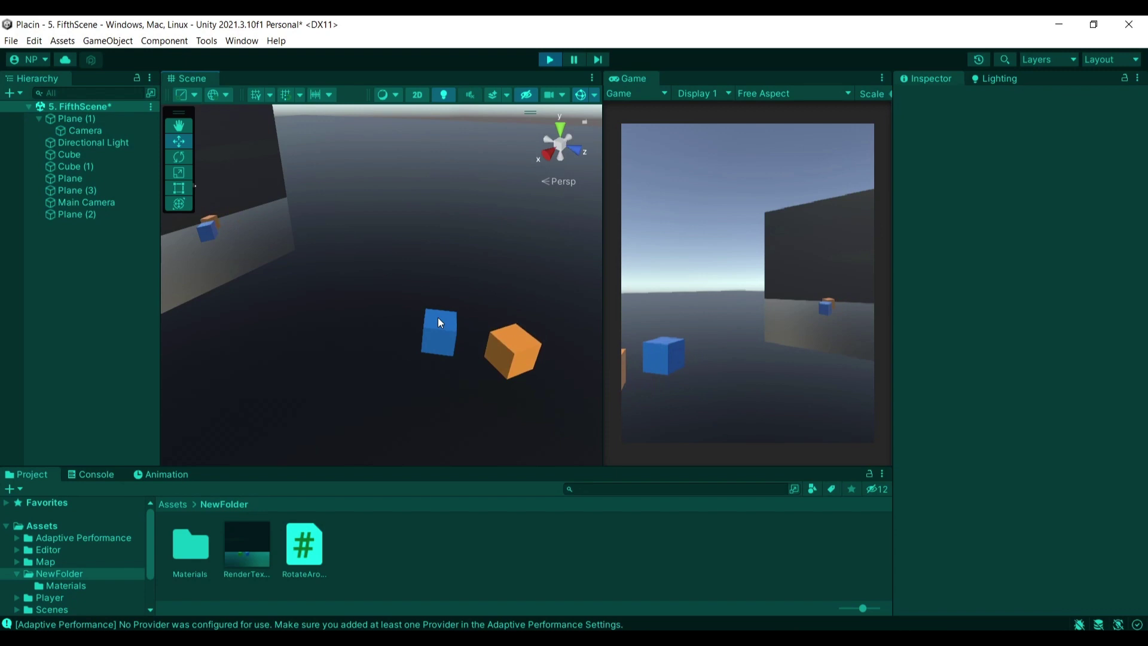
{"action": "right_click_drag", "start_coordinate": [410, 303], "coordinate": [268, 246]}
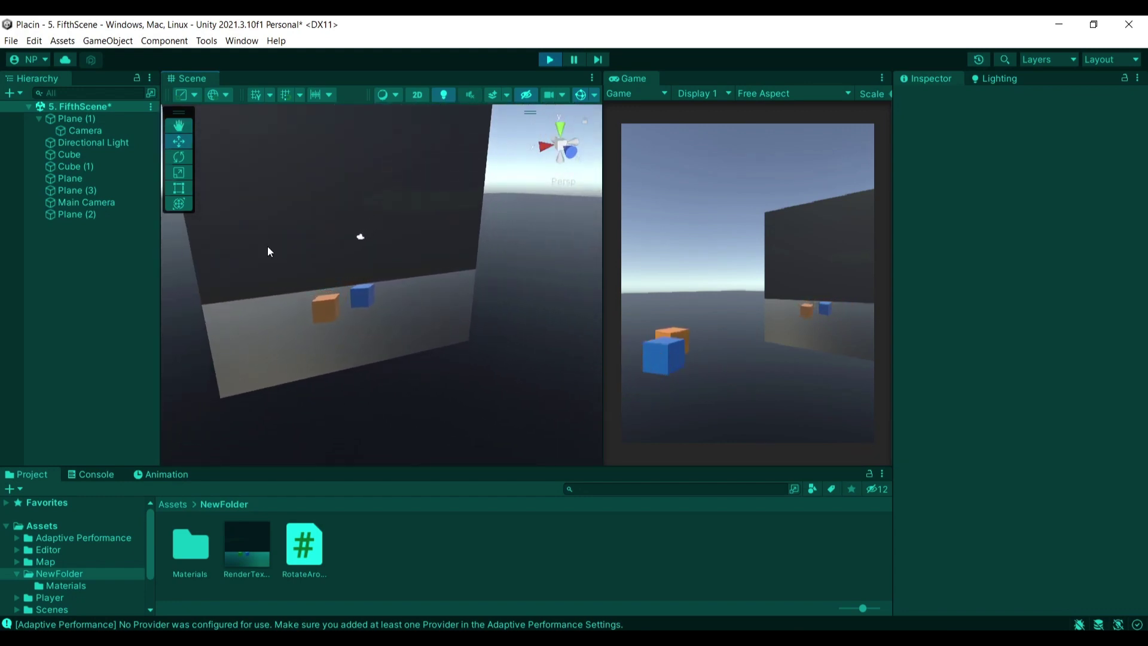
{"action": "right_click_drag", "start_coordinate": [347, 214], "coordinate": [450, 208]}
Exit Play mode, select Plane (3) and frame it in the Scene view.
{"action": "left_click", "coordinate": [556, 61]}
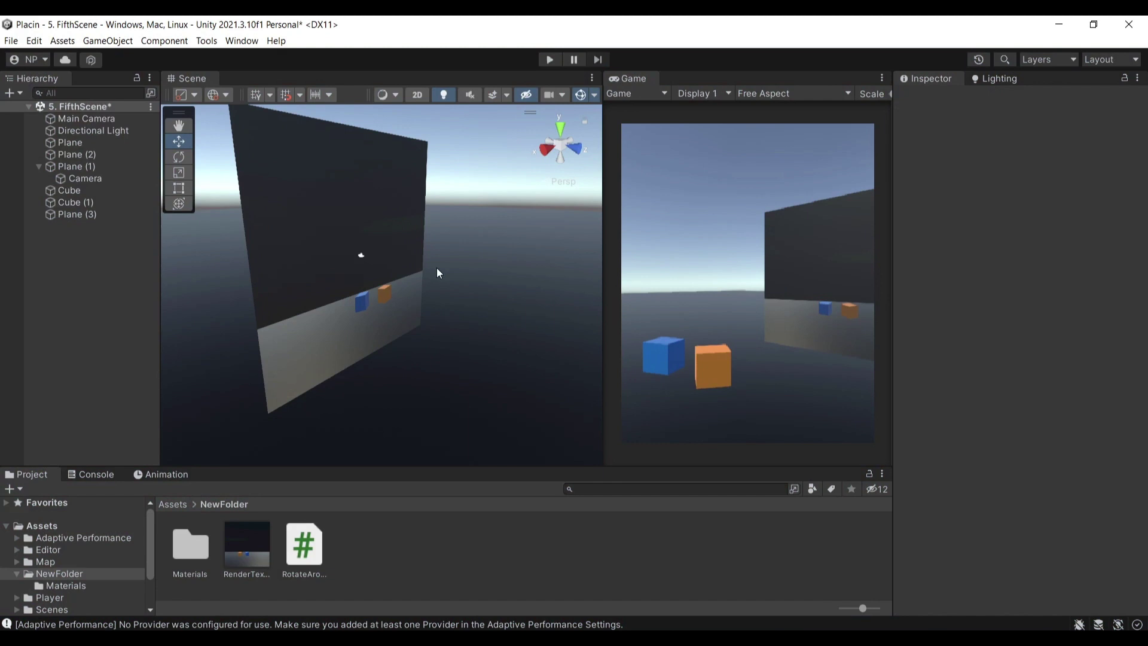
{"action": "right_click_drag", "start_coordinate": [439, 273], "coordinate": [579, 275]}
{"action": "right_click_drag", "start_coordinate": [379, 248], "coordinate": [852, 297]}
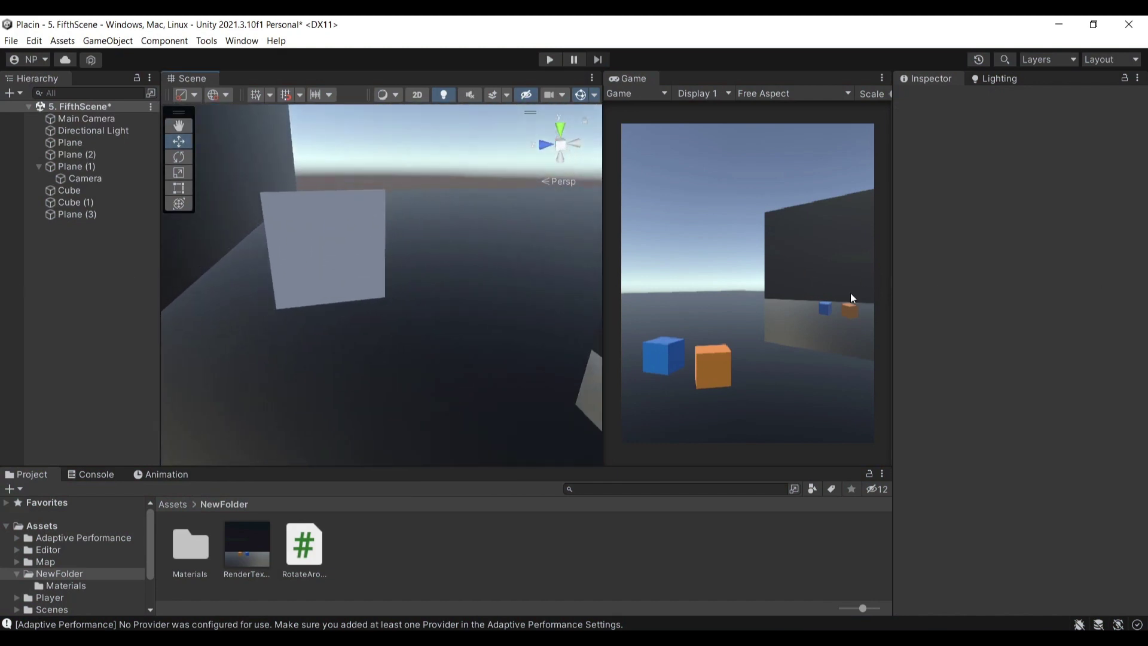
{"action": "left_click", "coordinate": [297, 250]}
{"action": "right_click_drag", "start_coordinate": [299, 250], "coordinate": [420, 303]}
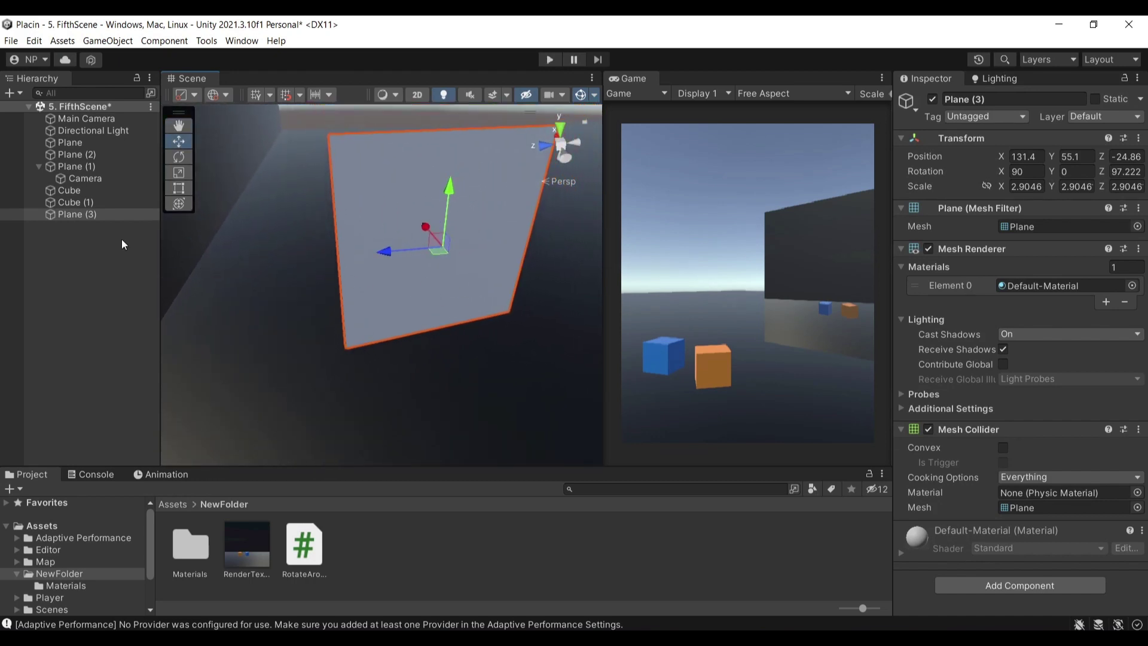
Add a Camera as a child of Plane (3) from its context menu.
{"action": "right_click", "coordinate": [92, 216]}
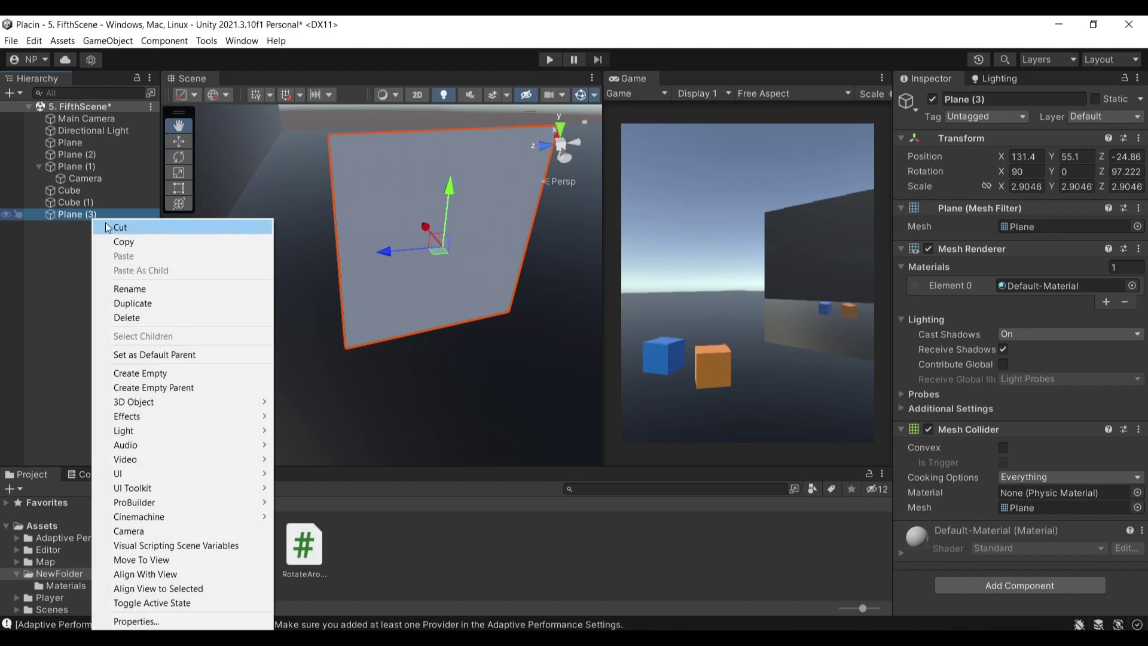
{"action": "left_click", "coordinate": [153, 529]}
{"action": "left_click_drag", "start_coordinate": [396, 378], "coordinate": [221, 197], "text": "alt"}
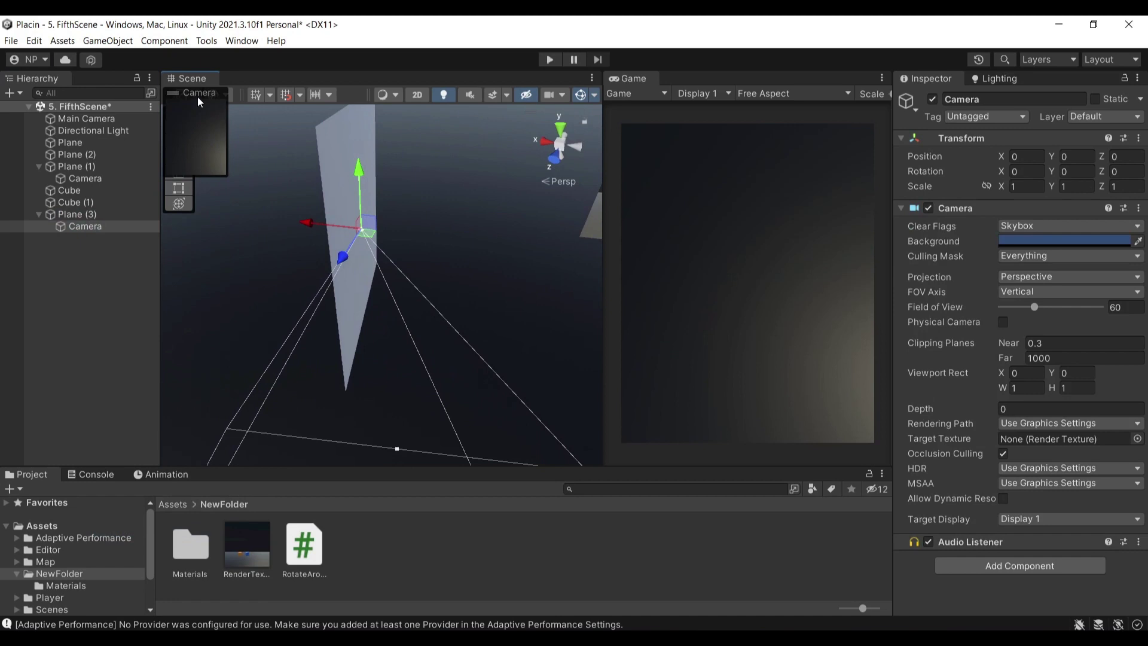
Rotate the Plane (3) camera to about X -85.56, Y -15, Z 22.27, aiming it at the cubes.
{"action": "left_click_drag", "start_coordinate": [197, 96], "coordinate": [182, 297]}
{"action": "left_click", "coordinate": [177, 157]}
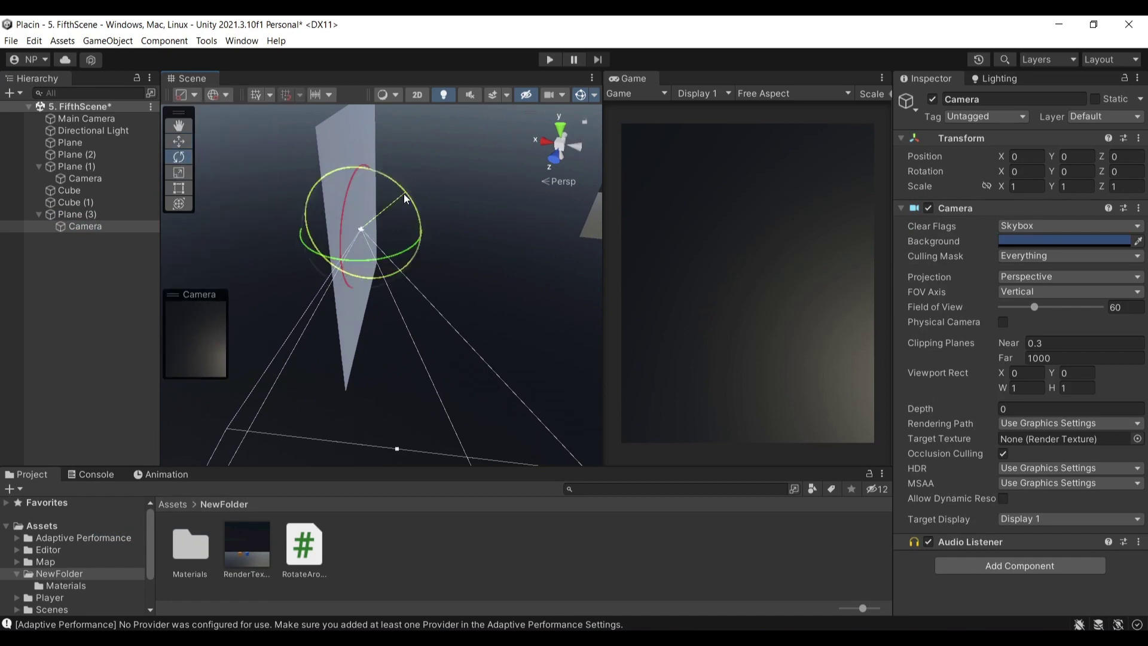
{"action": "left_click_drag", "start_coordinate": [404, 194], "coordinate": [191, 135]}
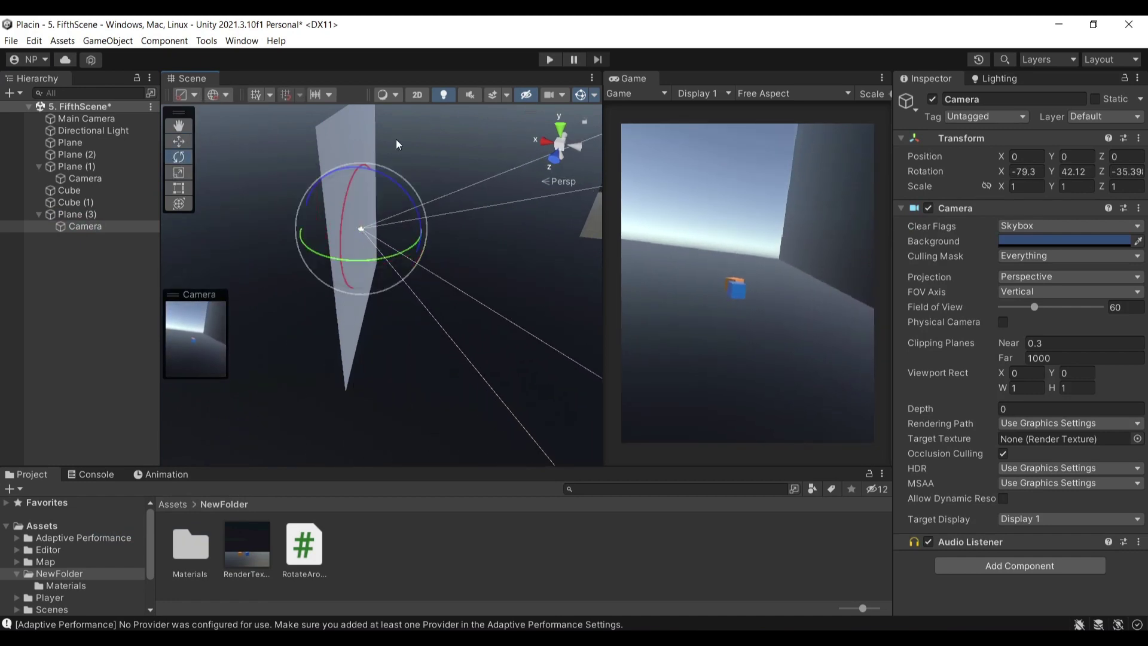
{"action": "left_click_drag", "start_coordinate": [411, 218], "coordinate": [802, 230], "text": "alt"}
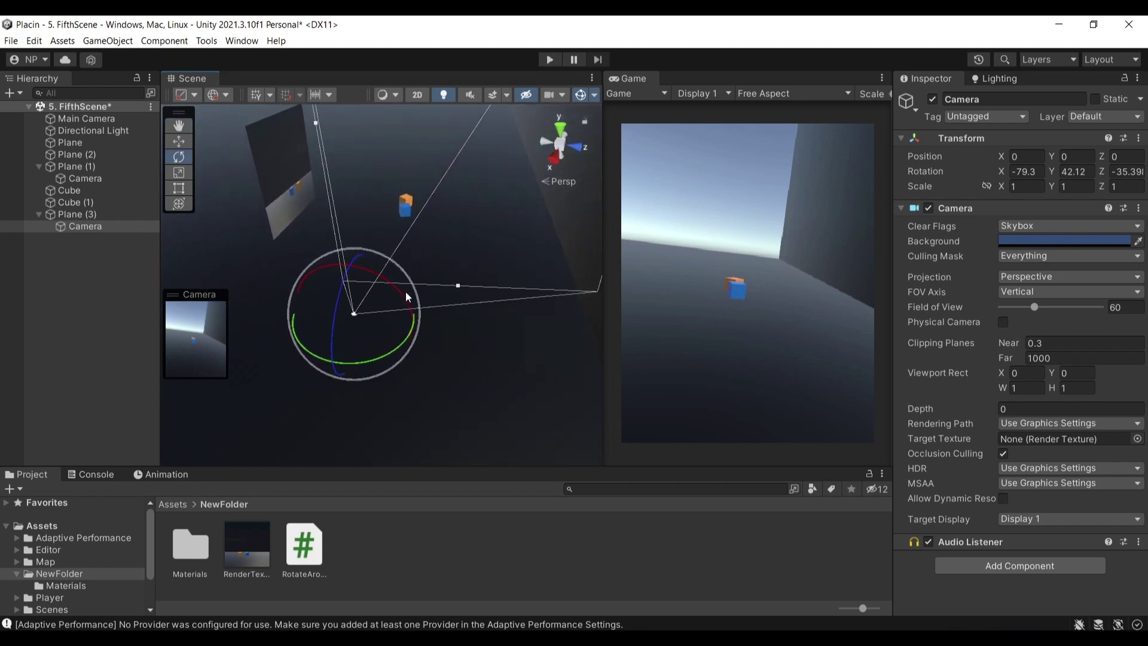
{"action": "left_click_drag", "start_coordinate": [406, 297], "coordinate": [331, 318]}
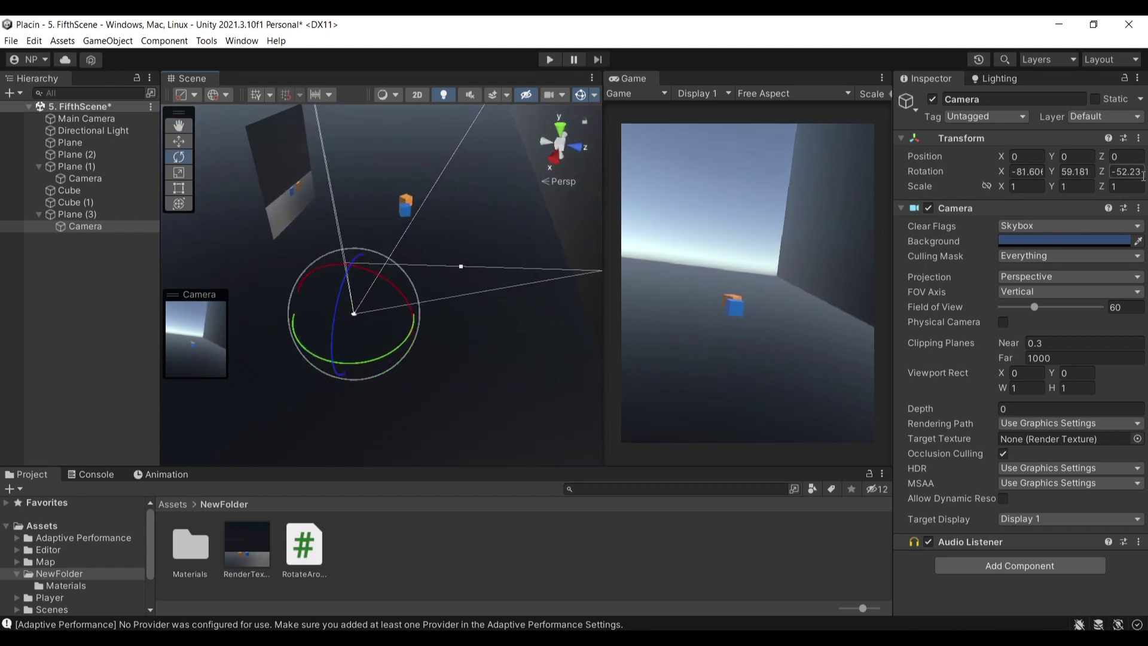
{"action": "mouse_move", "coordinate": [383, 356]}
{"action": "left_mouse_down"}
{"action": "mouse_move", "coordinate": [364, 339]}
{"action": "mouse_move", "coordinate": [380, 340]}
{"action": "left_mouse_up"}
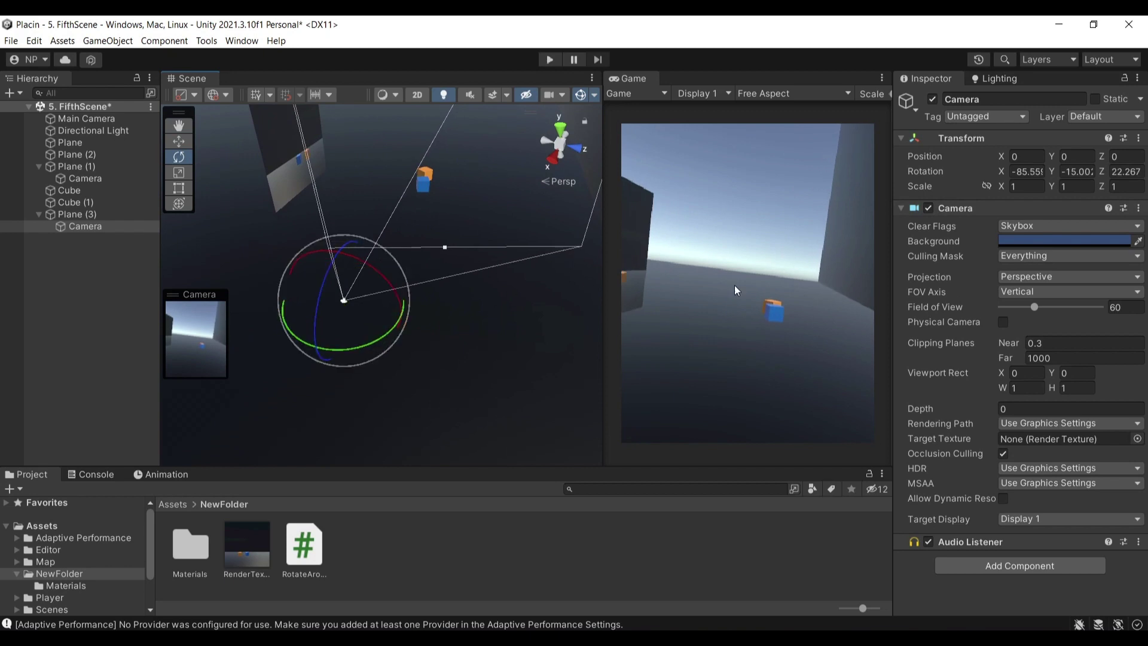
{"action": "right_click_drag", "start_coordinate": [565, 247], "coordinate": [712, 266]}
{"action": "left_click_drag", "start_coordinate": [433, 283], "coordinate": [987, 185], "text": "alt"}
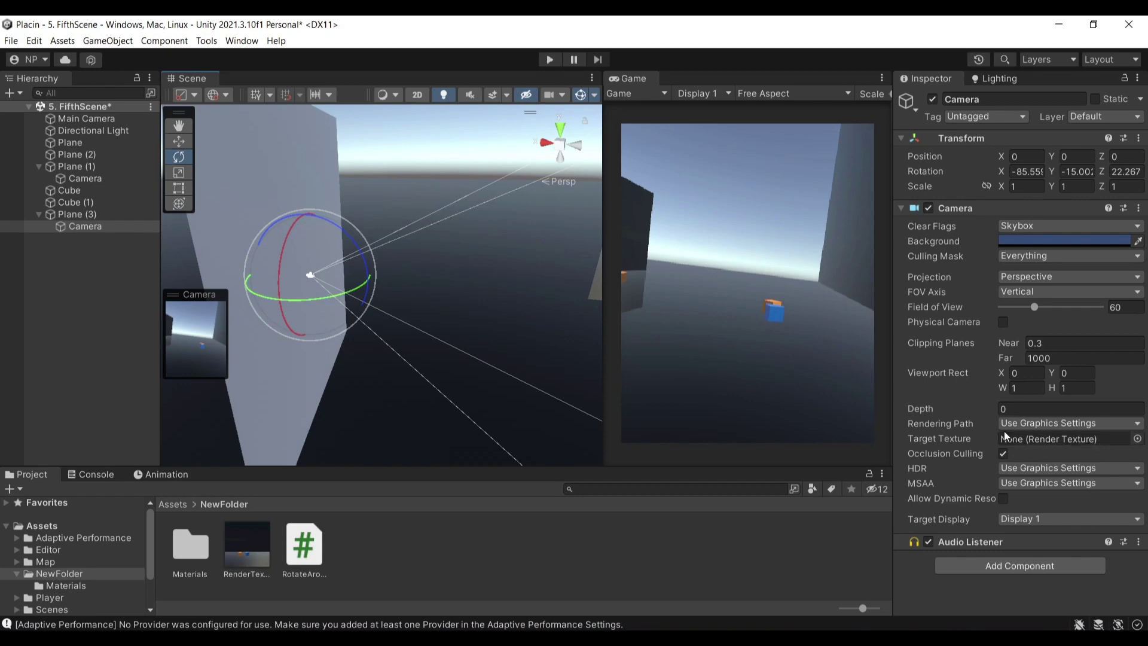
Create a 256x256 render texture named RenderTexture2 in NewFolder, then select the Plane (3) camera.
{"action": "right_click", "coordinate": [428, 545]}
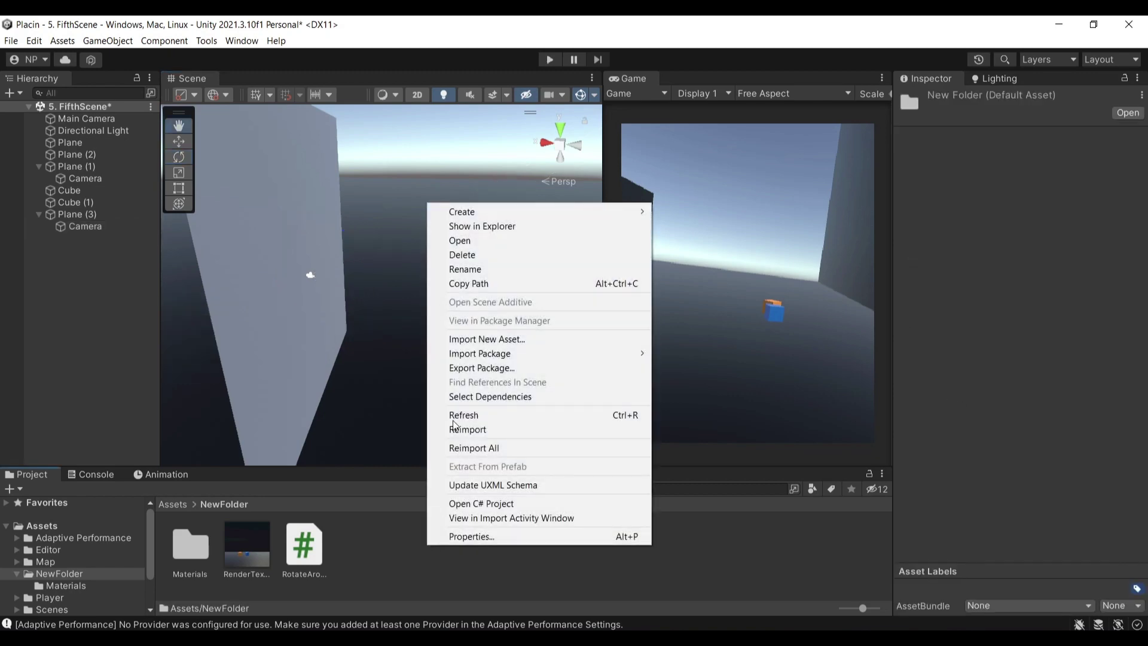
{"action": "mouse_move", "coordinate": [586, 216]}
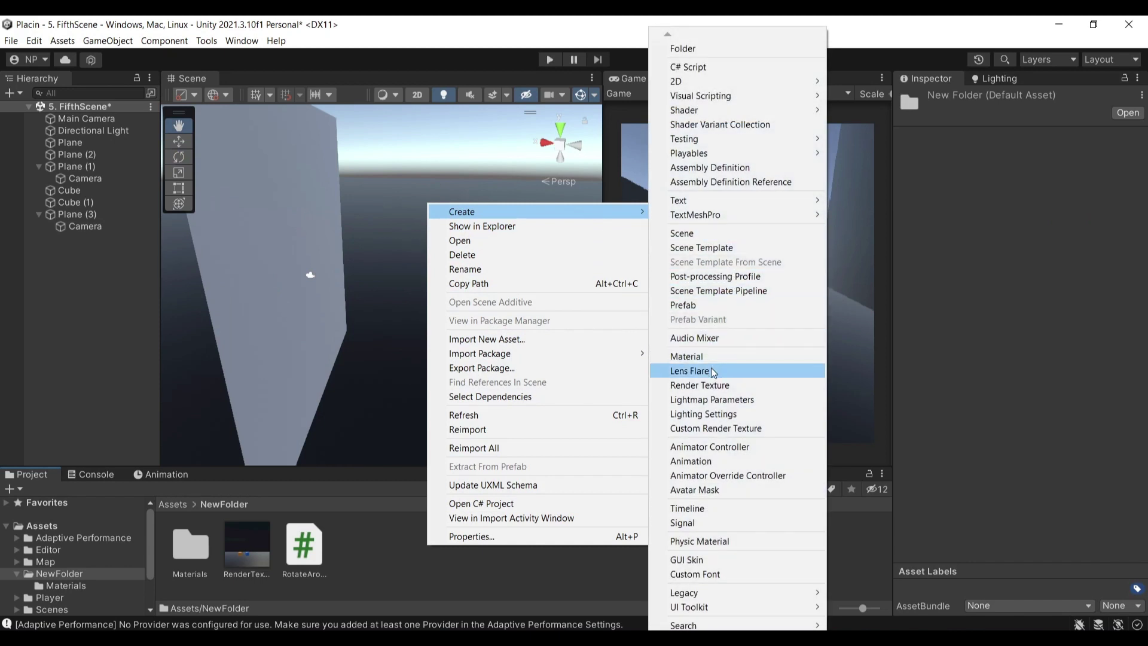
{"action": "left_click", "coordinate": [711, 385]}
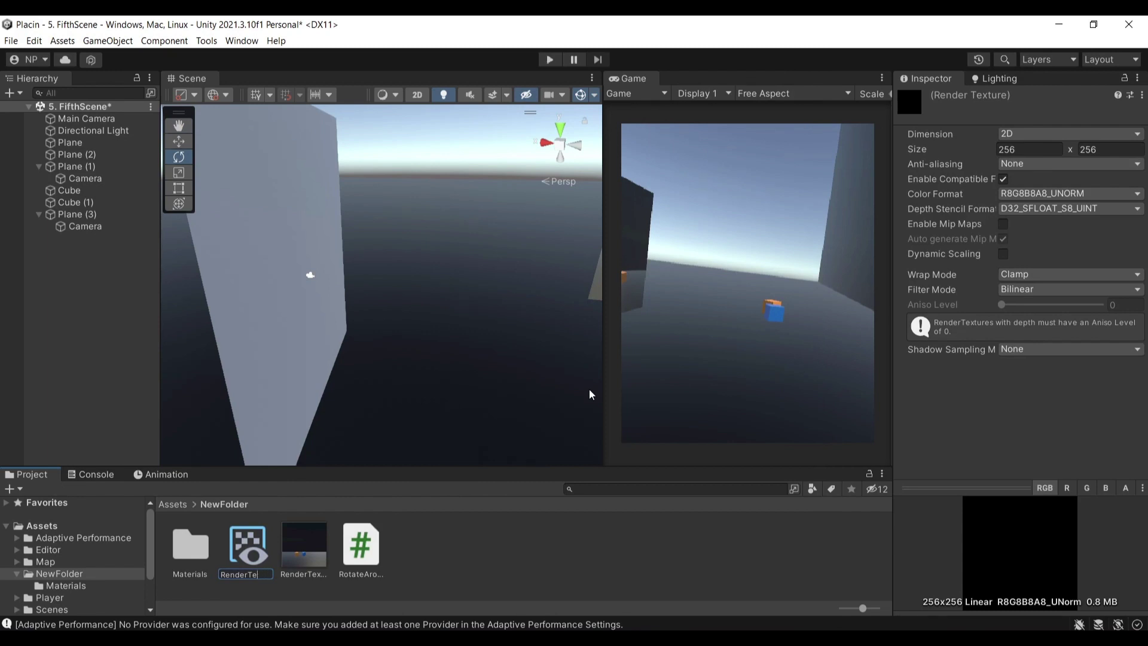
{"action": "key", "text": "Return"}
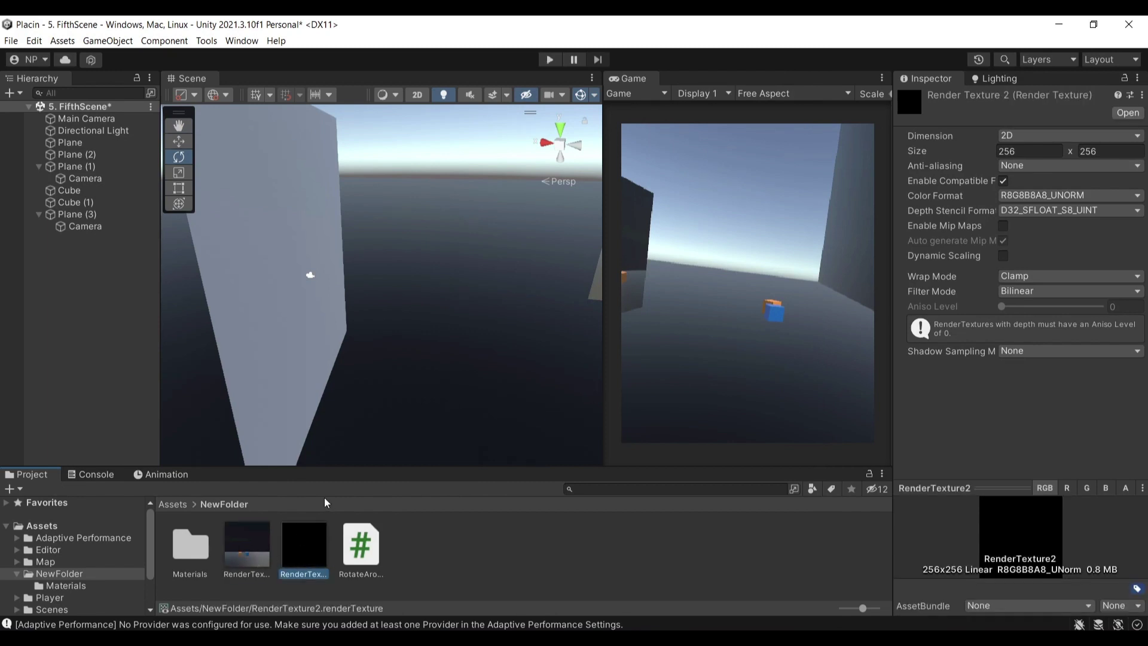
{"action": "double_click", "coordinate": [96, 227]}
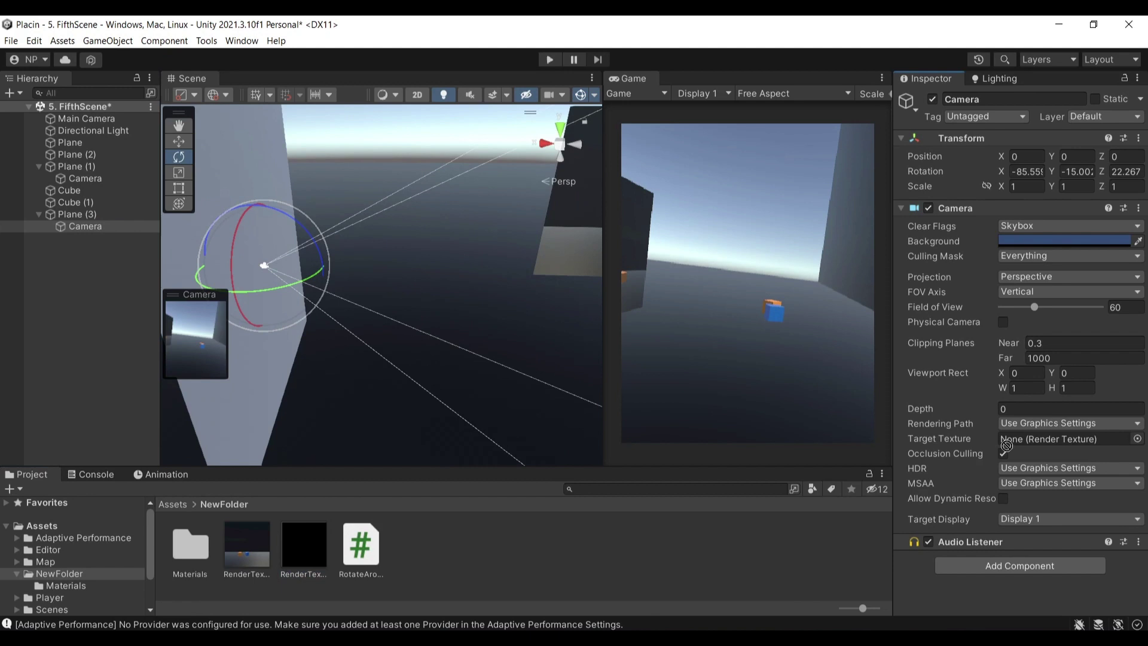
Set RenderTexture2 as the camera's Target Texture and apply it onto Plane (3)'s surface.
{"action": "left_click_drag", "start_coordinate": [1006, 444], "coordinate": [1024, 439]}
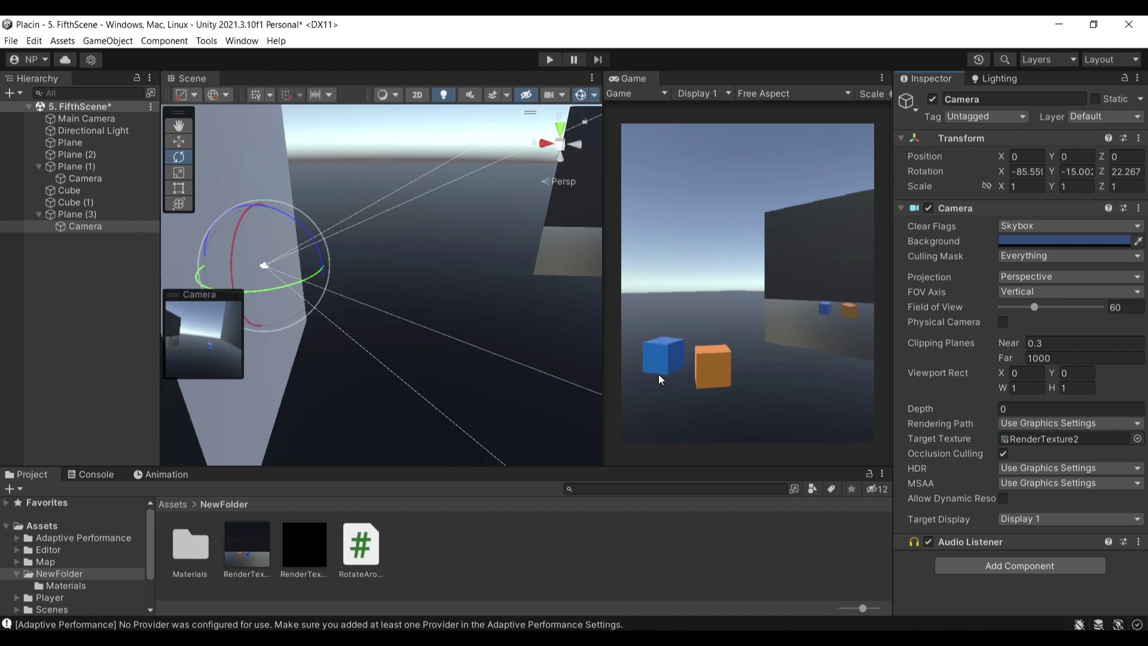
{"action": "left_click_drag", "start_coordinate": [478, 374], "coordinate": [319, 378], "text": "alt"}
{"action": "left_click_drag", "start_coordinate": [303, 546], "coordinate": [335, 477]}
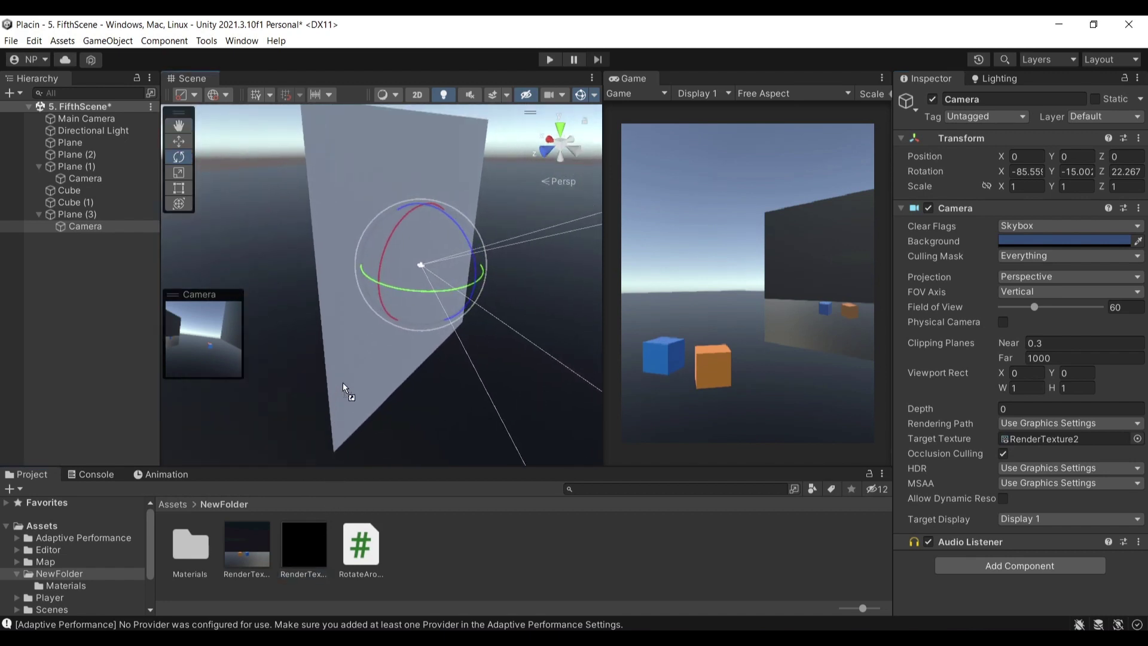
{"action": "right_click_drag", "start_coordinate": [342, 382], "coordinate": [263, 274]}
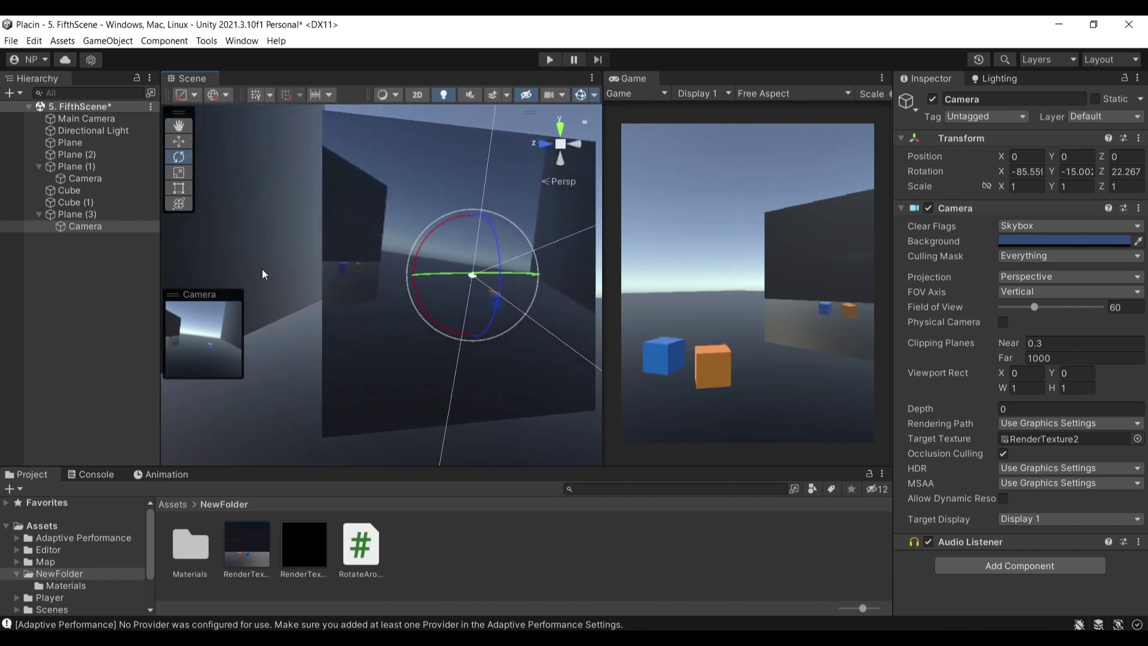
Set RenderTexture2's size to 4000x4000.
{"action": "left_click", "coordinate": [301, 559]}
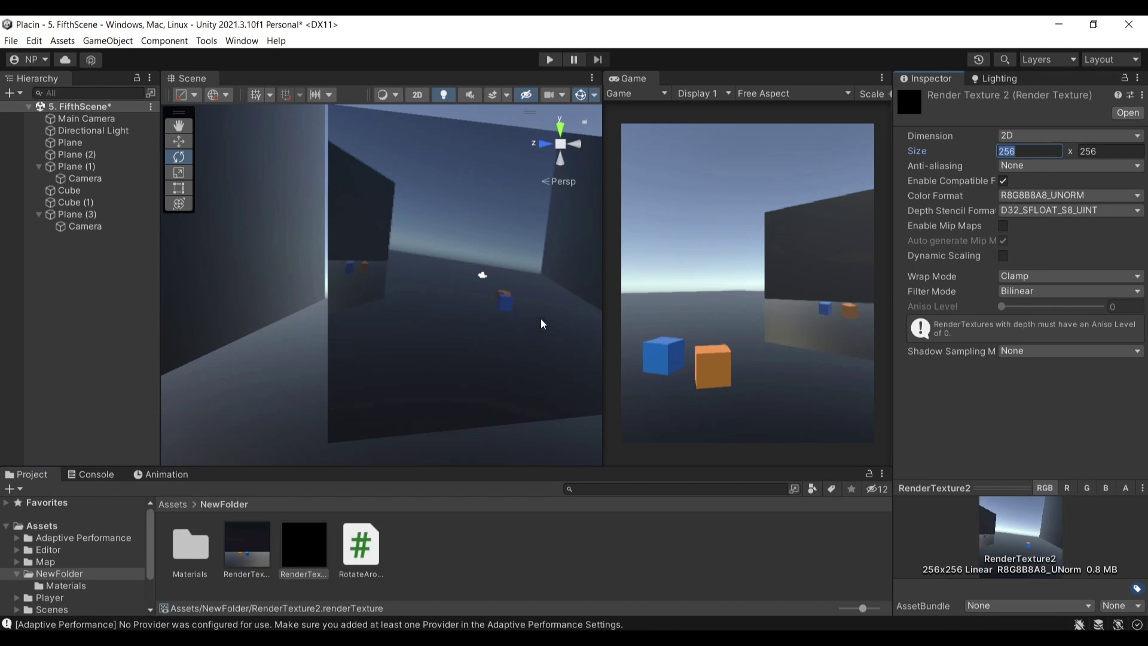
{"action": "right_click_drag", "start_coordinate": [542, 324], "coordinate": [454, 323]}
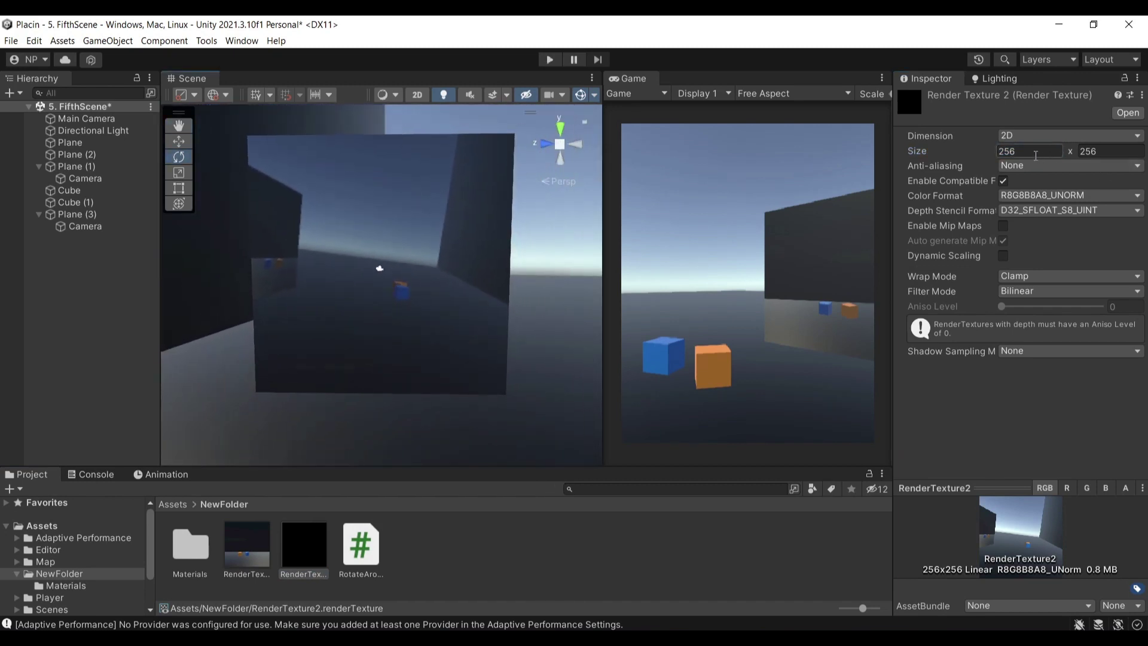
{"action": "right_click_drag", "start_coordinate": [584, 234], "coordinate": [615, 231]}
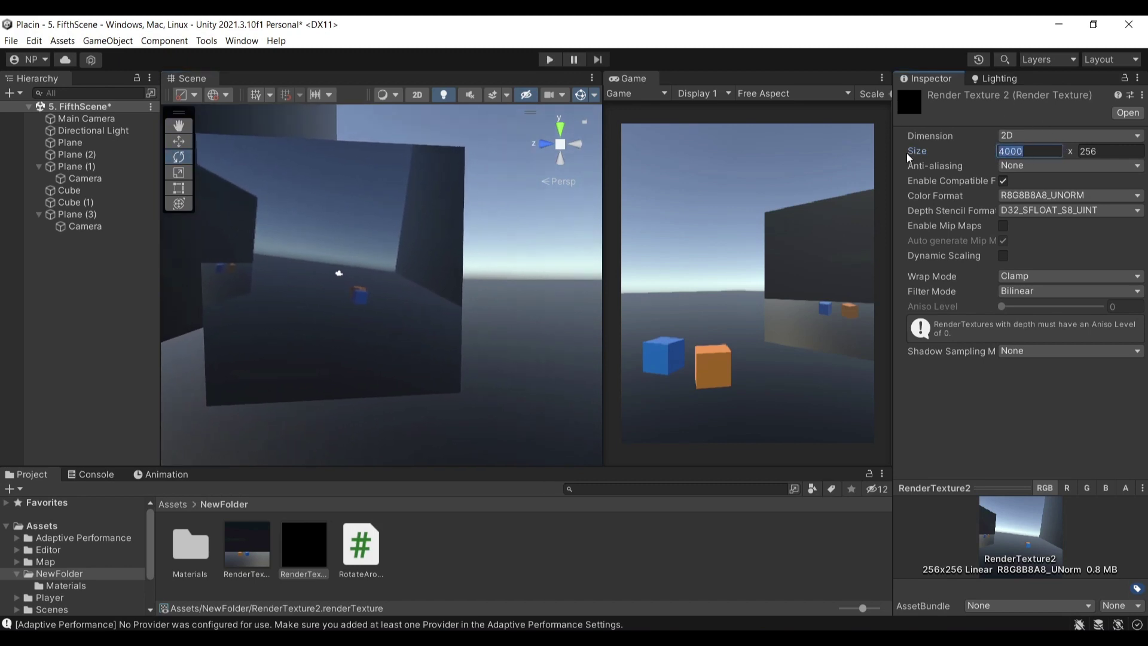
{"action": "left_click", "coordinate": [1110, 155]}
{"action": "key", "text": "Return"}
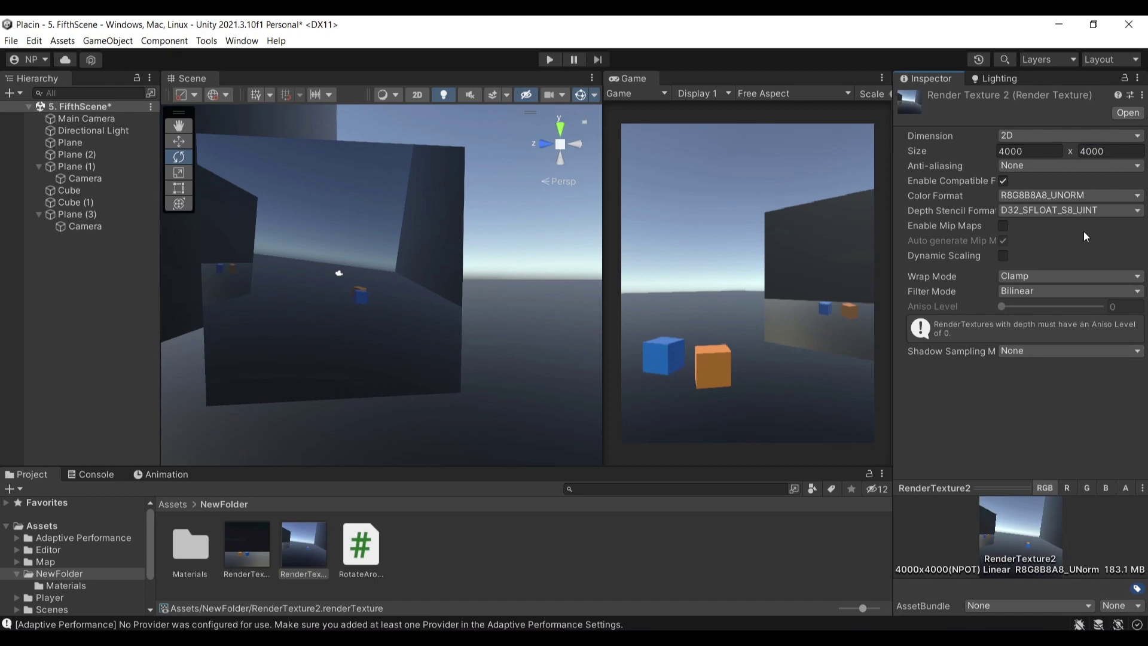
{"action": "right_click_drag", "start_coordinate": [555, 237], "coordinate": [388, 247]}
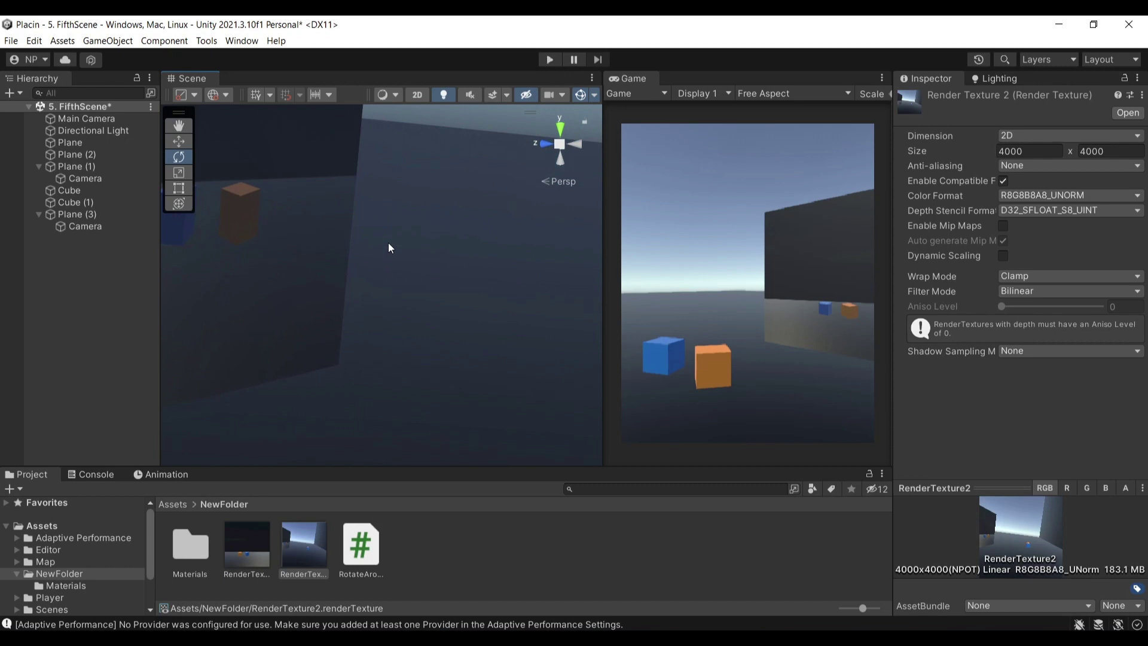
{"action": "right_click_drag", "start_coordinate": [388, 248], "coordinate": [447, 257]}
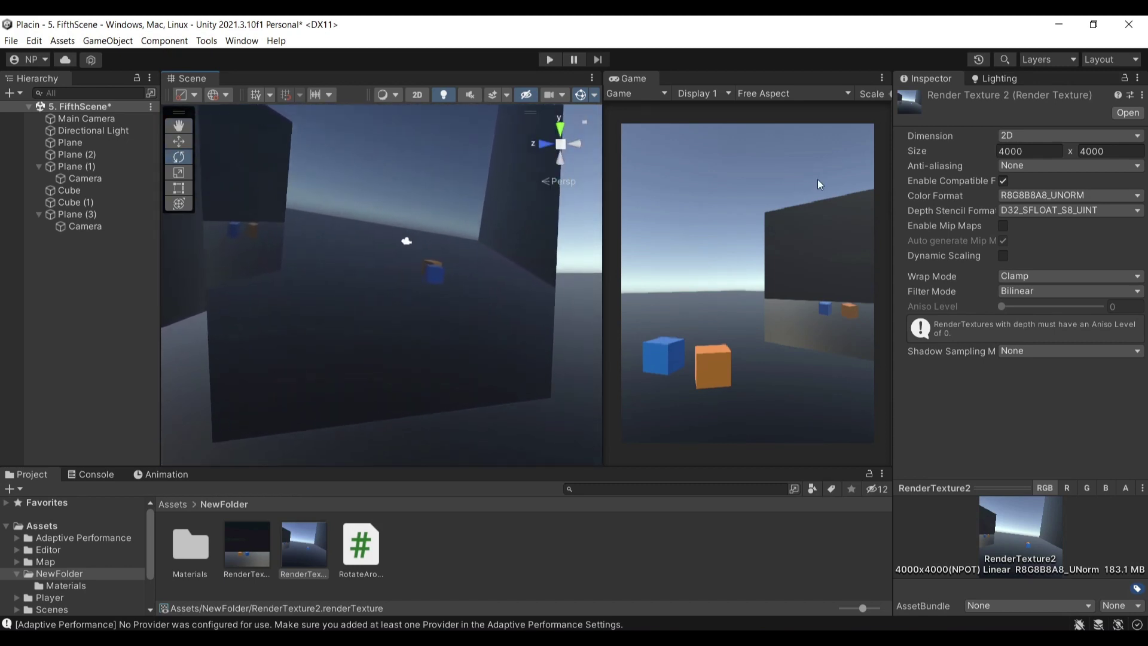
Set RenderTexture2's anti-aliasing to 8 samples.
{"action": "left_click", "coordinate": [1013, 165]}
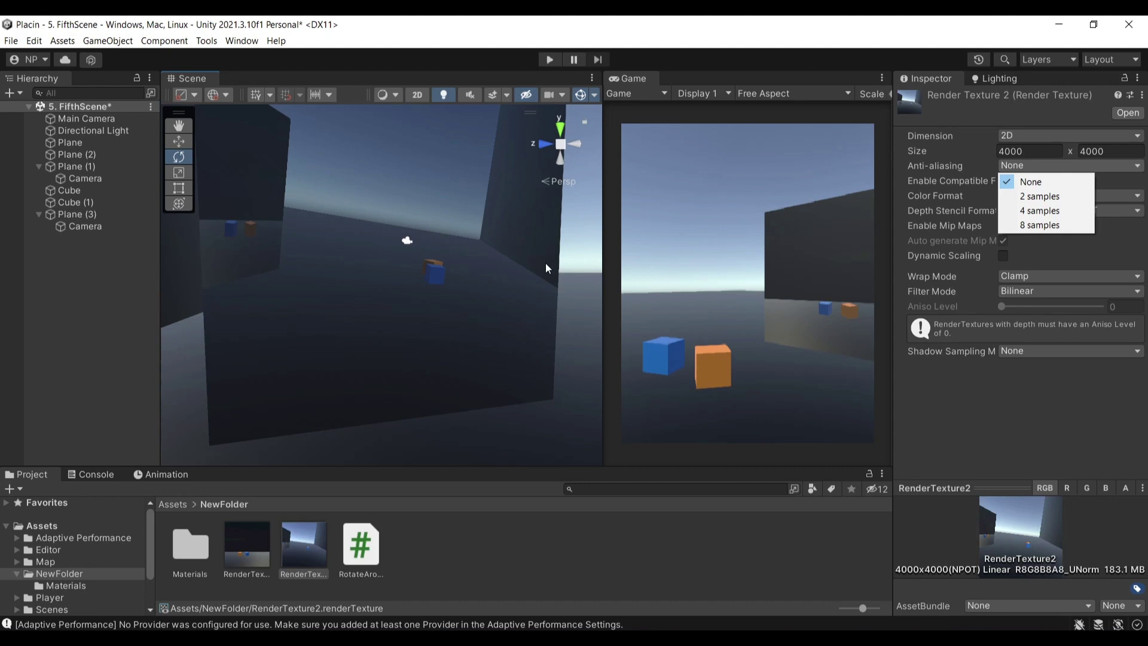
{"action": "key", "text": "w"}
{"action": "right_click_drag", "start_coordinate": [407, 257], "coordinate": [443, 281]}
{"action": "left_click", "coordinate": [1013, 165]}
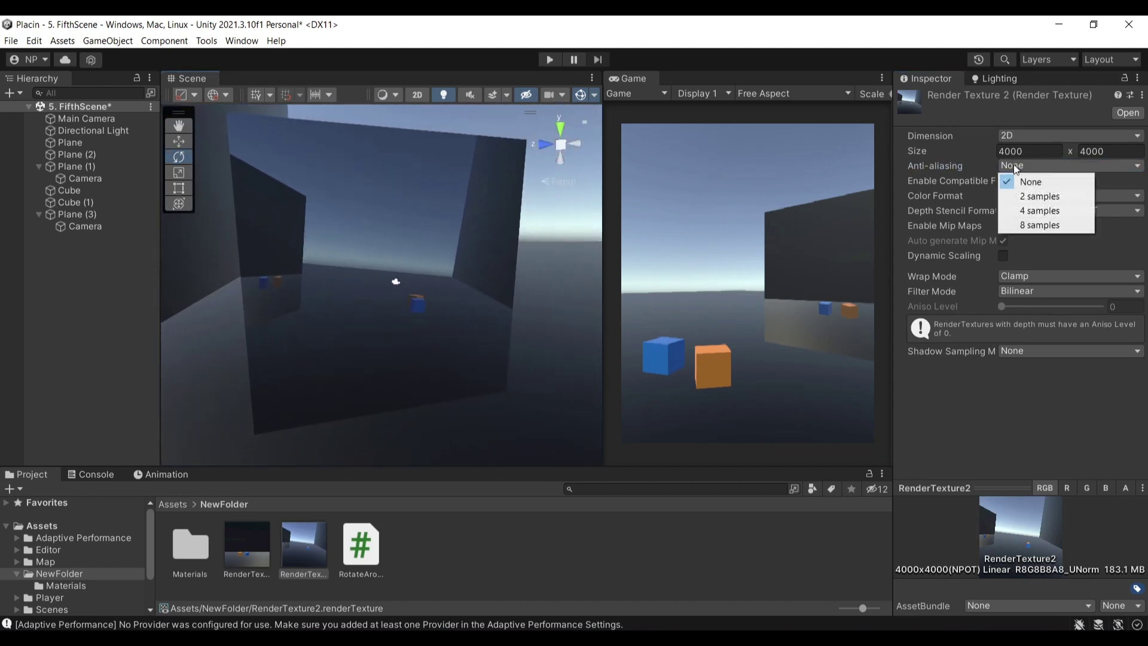
{"action": "left_click", "coordinate": [1026, 226]}
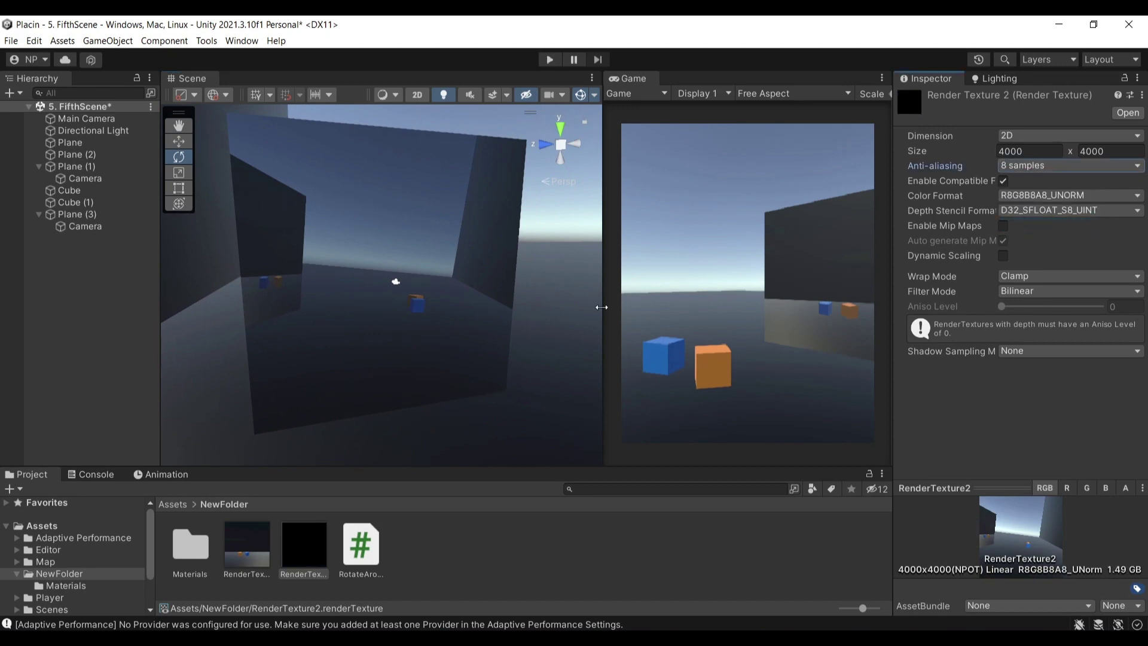
{"action": "right_click_drag", "start_coordinate": [585, 312], "coordinate": [77, 263]}
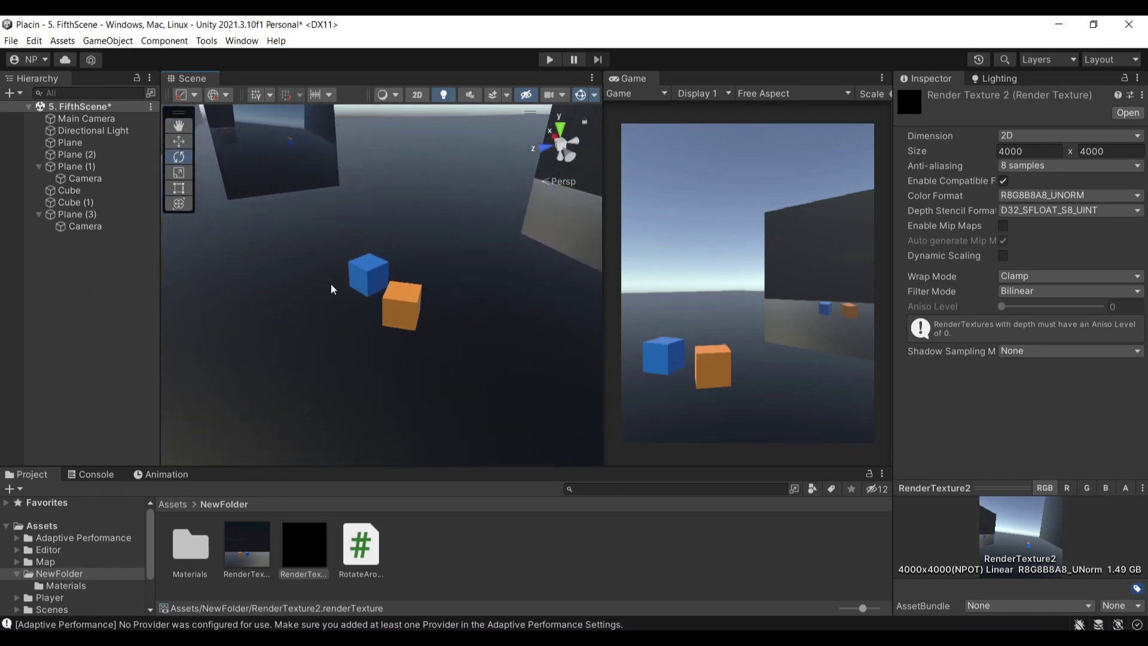
Slide the blue Cube (1) to test the reflection, then undo the move.
{"action": "left_click", "coordinate": [371, 275]}
{"action": "right_click_drag", "start_coordinate": [372, 275], "coordinate": [256, 189]}
{"action": "left_click", "coordinate": [179, 141]}
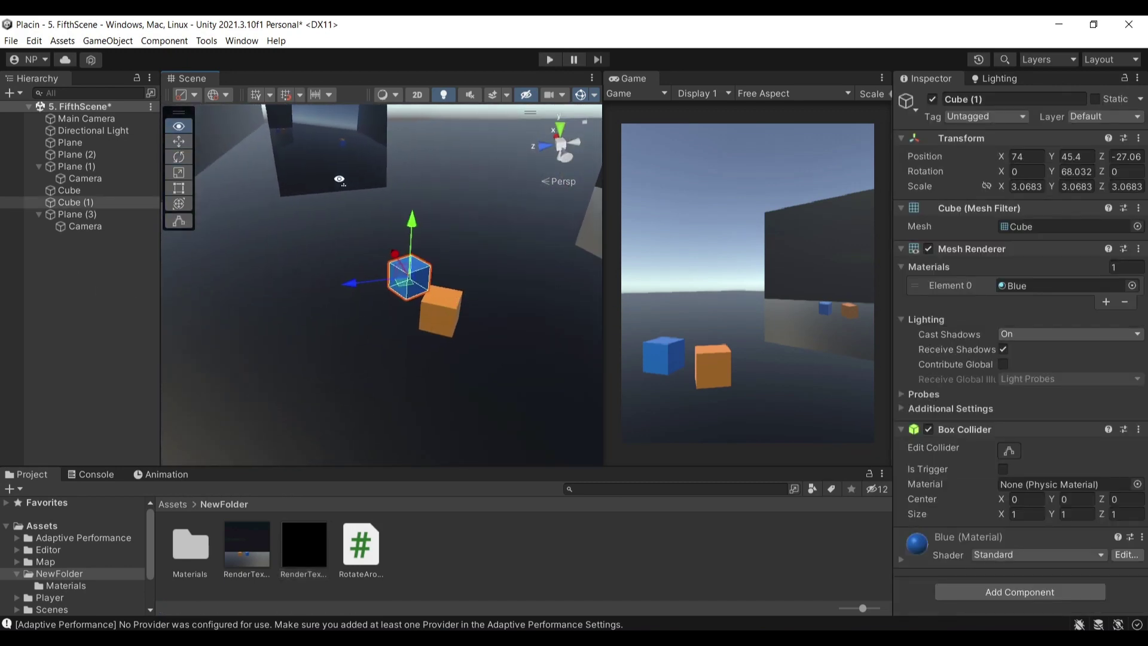
{"action": "left_click_drag", "start_coordinate": [336, 297], "coordinate": [196, 294]}
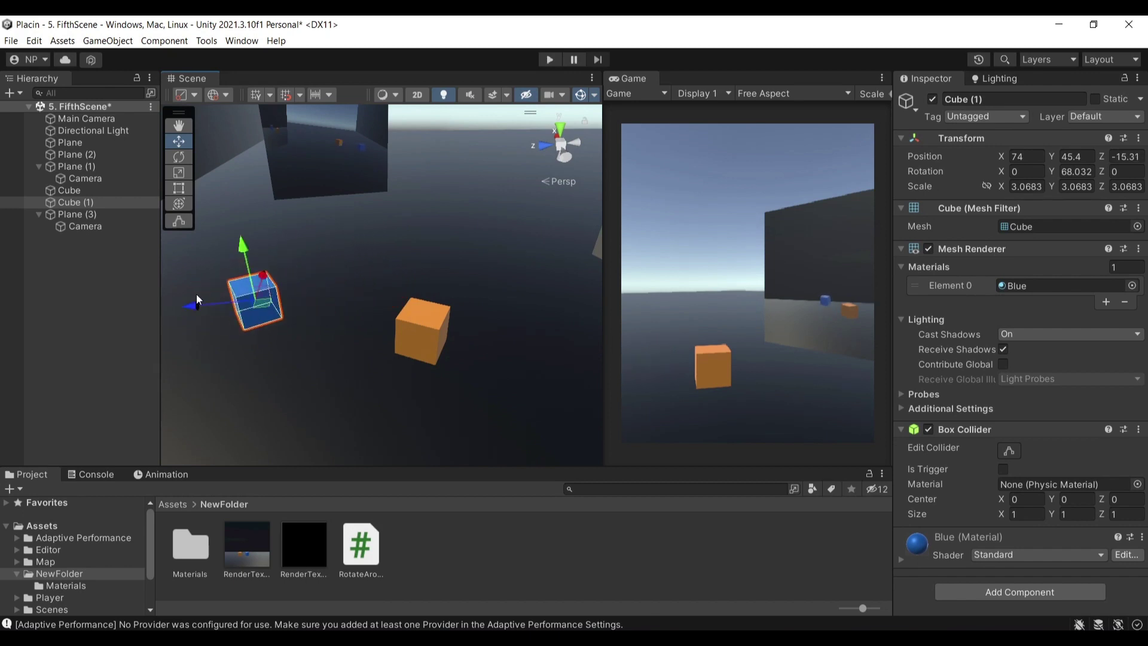
{"action": "key", "text": "ctrl+z"}
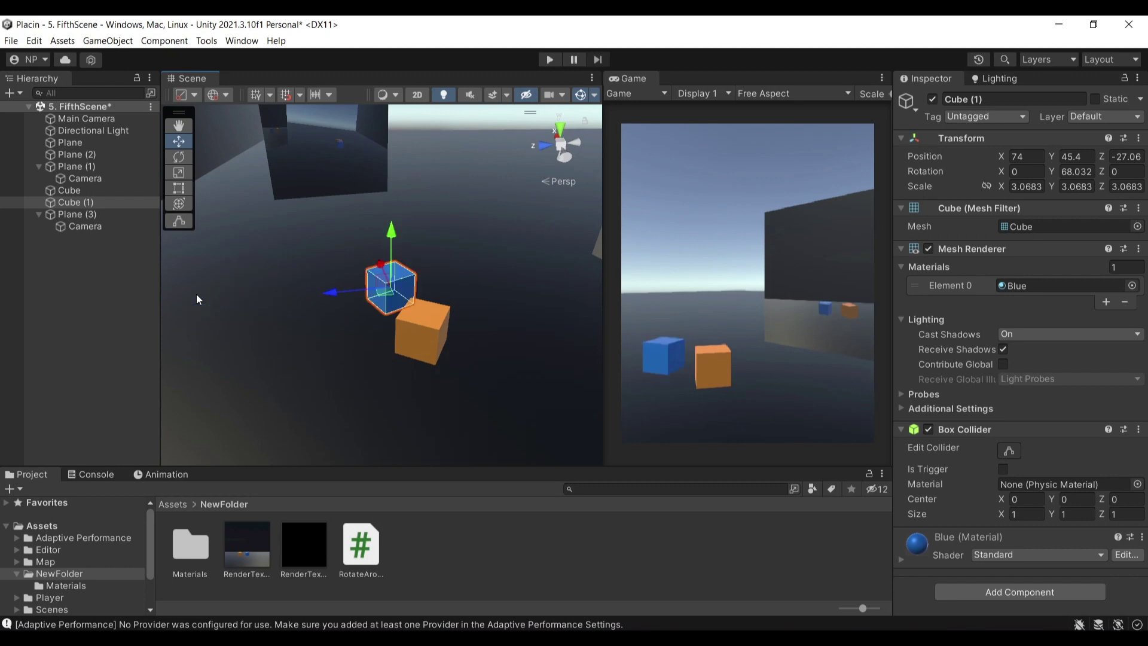
Flip Plane (3) horizontally by making its Scale X -2.9046.
{"action": "left_click", "coordinate": [122, 216]}
{"action": "right_click_drag", "start_coordinate": [416, 203], "coordinate": [383, 153]}
{"action": "left_click_drag", "start_coordinate": [383, 153], "coordinate": [378, 157], "text": "alt"}
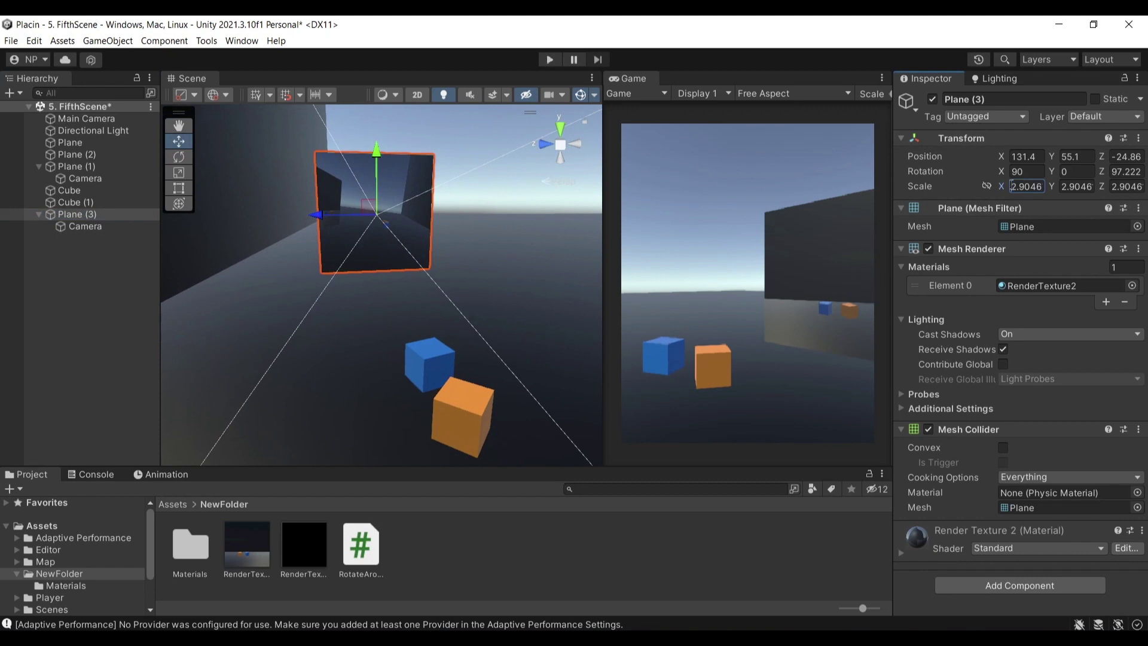
{"action": "type", "text": "-"}
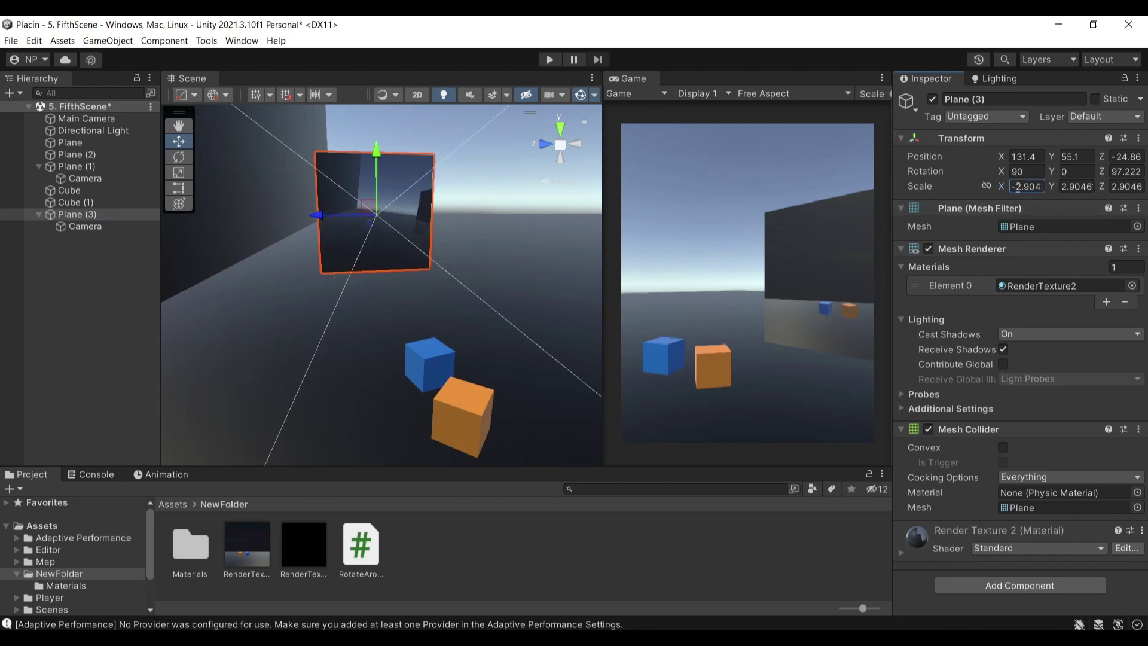
{"action": "left_click_drag", "start_coordinate": [468, 232], "coordinate": [442, 218], "text": "alt"}
Move Cube (1) again to check the flipped reflection, then undo it.
{"action": "left_click", "coordinate": [411, 386]}
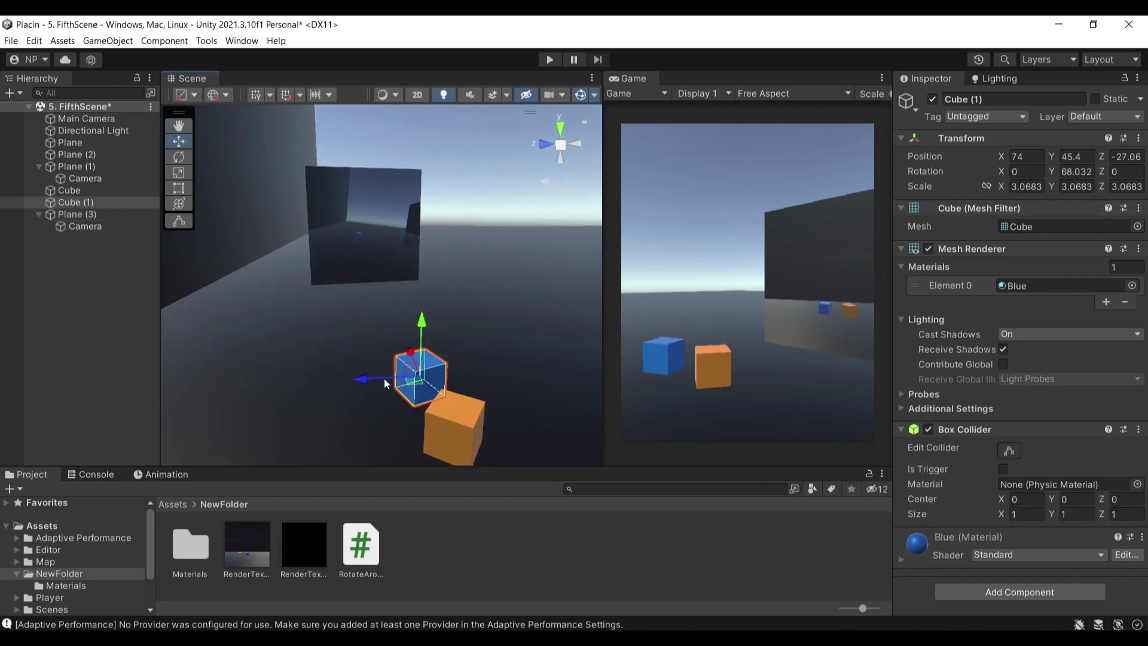
{"action": "left_click_drag", "start_coordinate": [366, 383], "coordinate": [379, 232]}
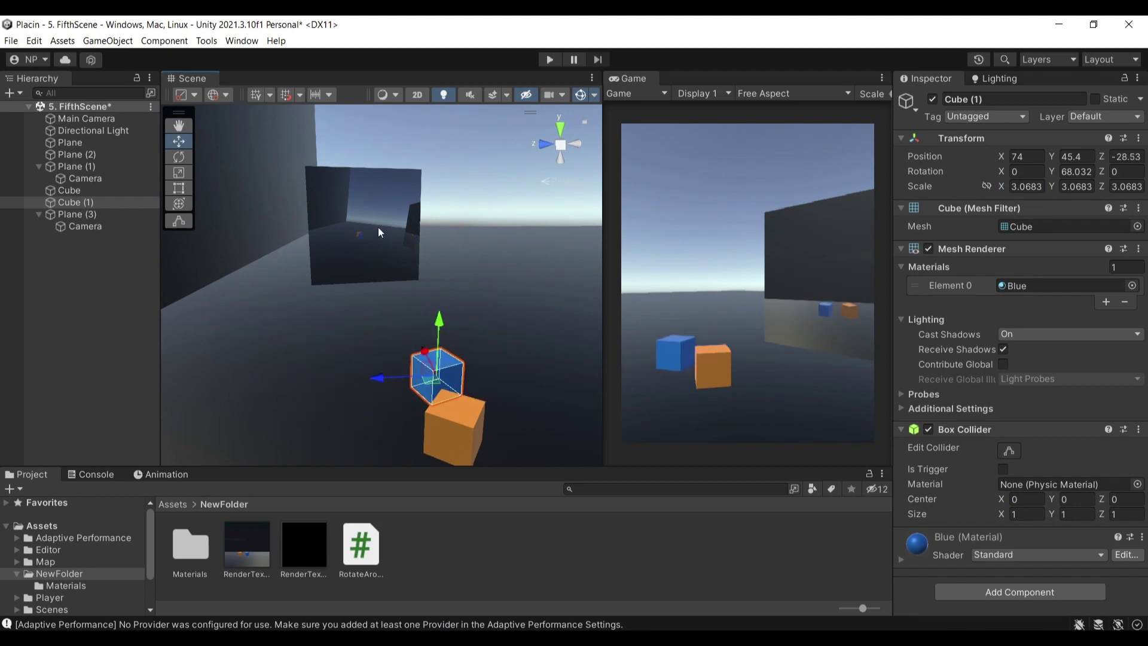
{"action": "key", "text": "ctrl+z"}
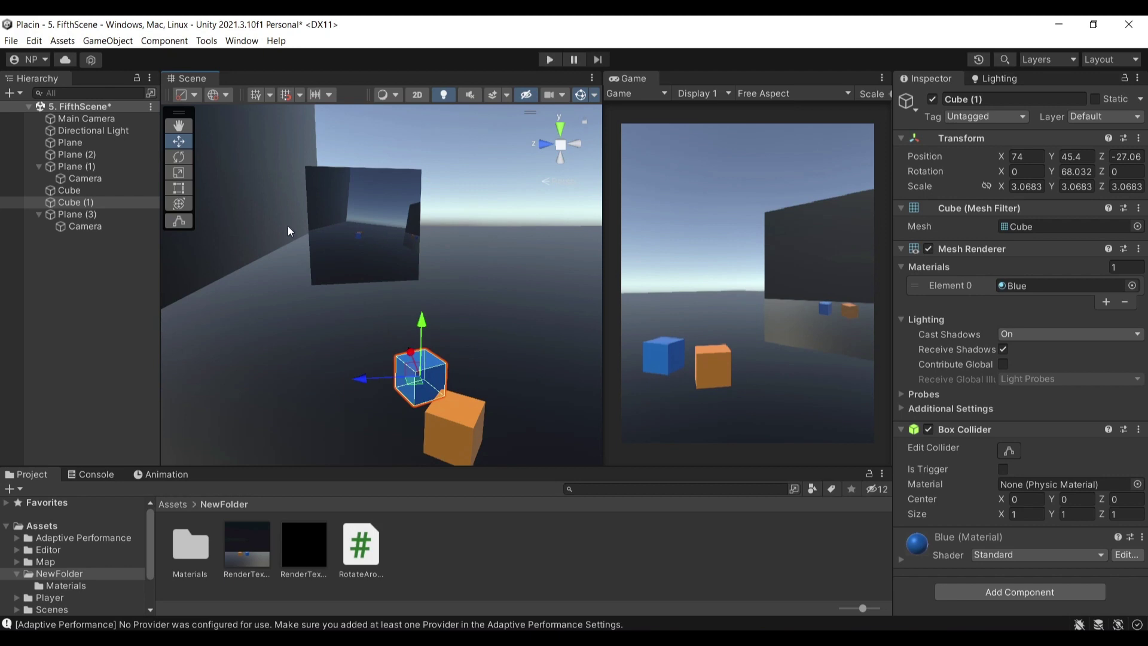
{"action": "key", "text": "s"}
{"action": "right_click_drag", "start_coordinate": [251, 228], "coordinate": [335, 280]}
Rotate the Directional Light to Y 119.502 with the Rotate tool.
{"action": "left_click_drag", "start_coordinate": [335, 281], "coordinate": [233, 376], "text": "alt"}
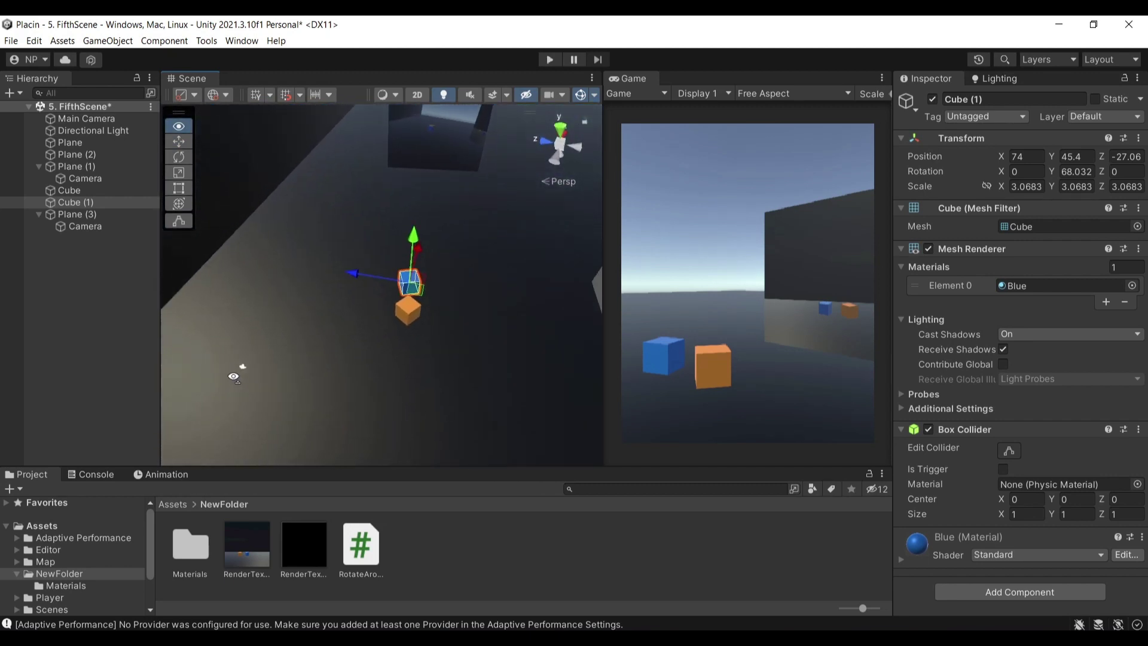
{"action": "left_click", "coordinate": [93, 131]}
{"action": "left_click_drag", "start_coordinate": [364, 197], "coordinate": [219, 187], "text": "alt"}
{"action": "left_click_drag", "start_coordinate": [220, 213], "coordinate": [219, 205], "text": "alt"}
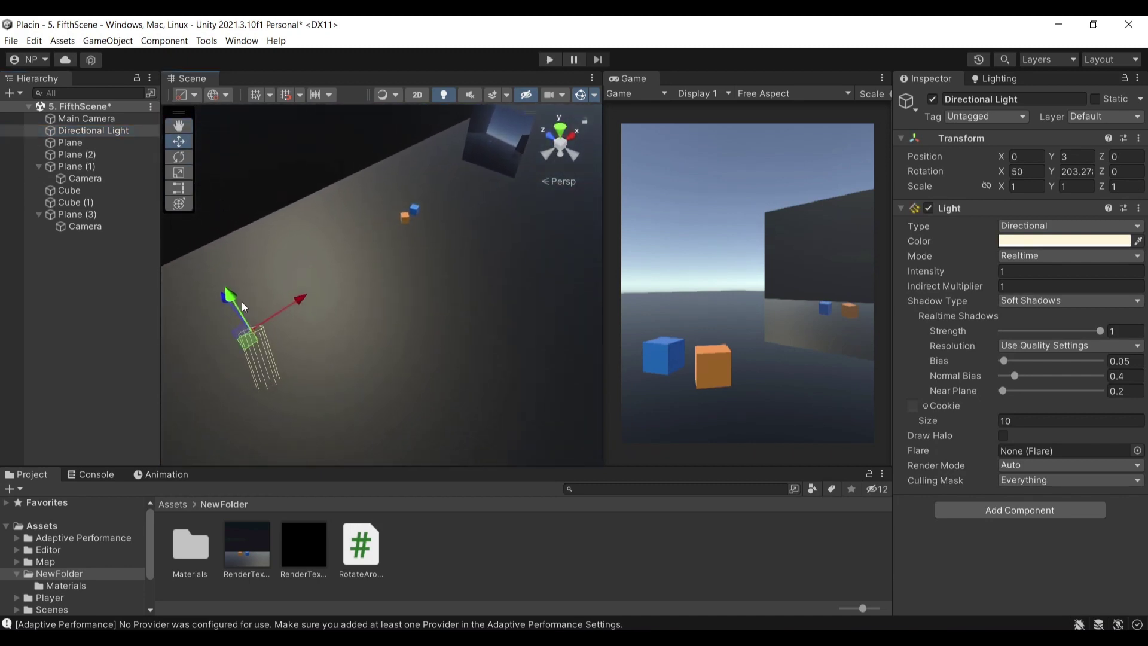
{"action": "key", "text": "e"}
{"action": "left_click_drag", "start_coordinate": [267, 340], "coordinate": [440, 226]}
Fly and orbit the view close to the cubes to inspect the new lighting.
{"action": "key", "text": "w"}
{"action": "right_click_drag", "start_coordinate": [441, 225], "coordinate": [1070, 141]}
{"action": "key", "text": "w"}
{"action": "left_click_drag", "start_coordinate": [1070, 141], "coordinate": [561, 168], "text": "alt"}
{"action": "left_click_drag", "start_coordinate": [281, 363], "coordinate": [413, 351], "text": "alt"}
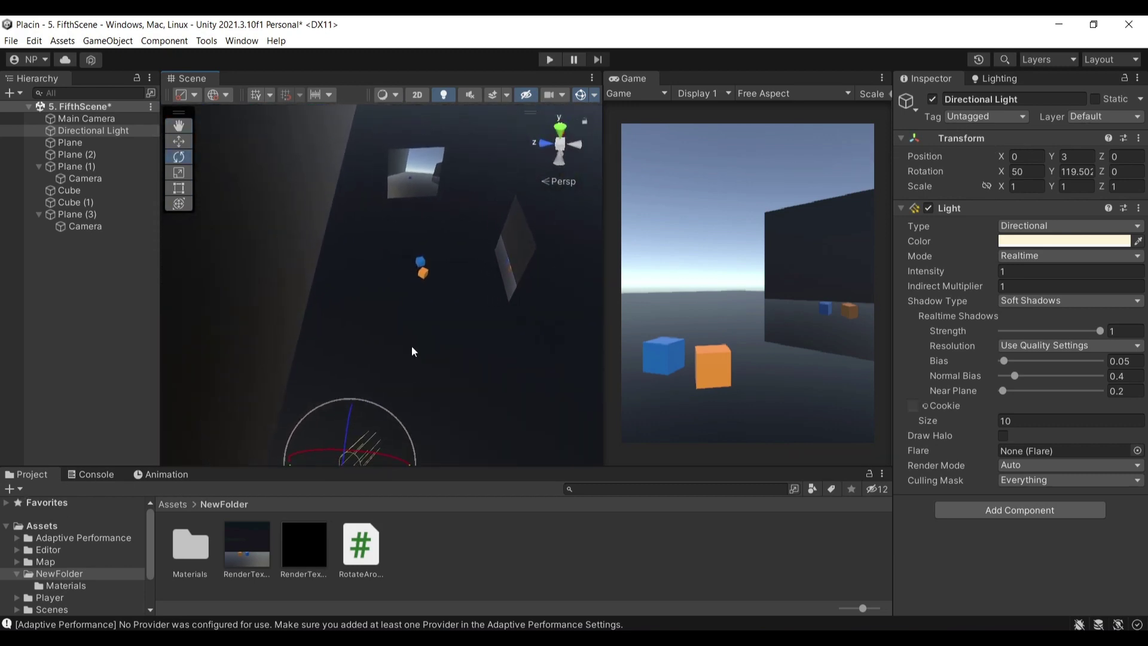
{"action": "right_click_drag", "start_coordinate": [431, 192], "coordinate": [468, 192]}
{"action": "key", "text": "w"}
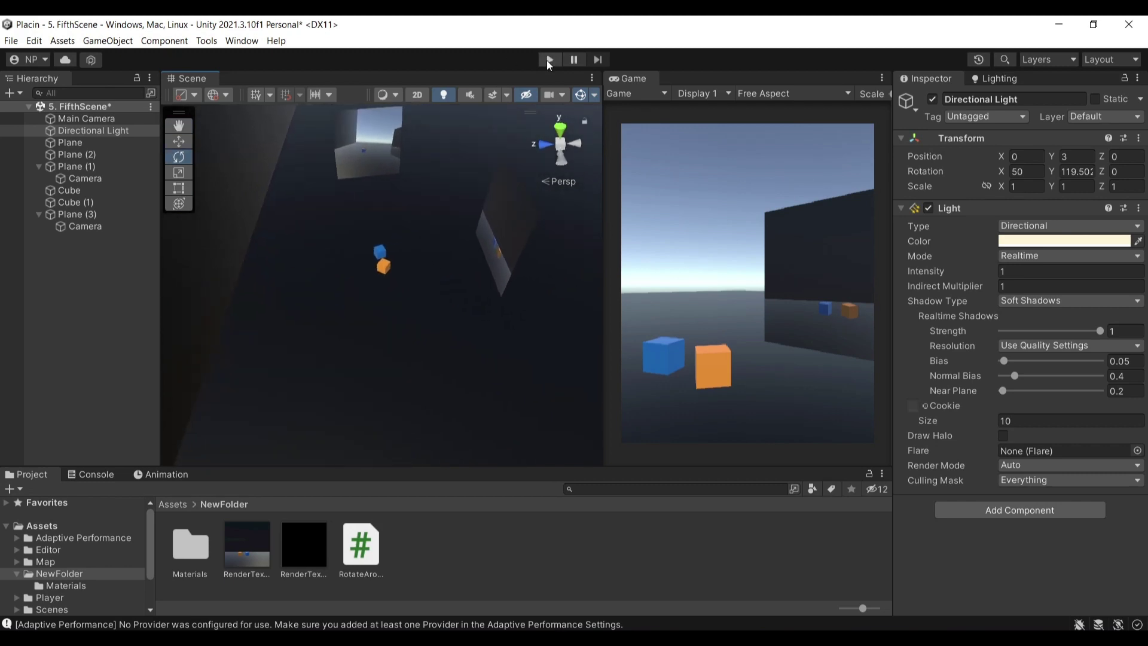
{"action": "left_click", "coordinate": [549, 60]}
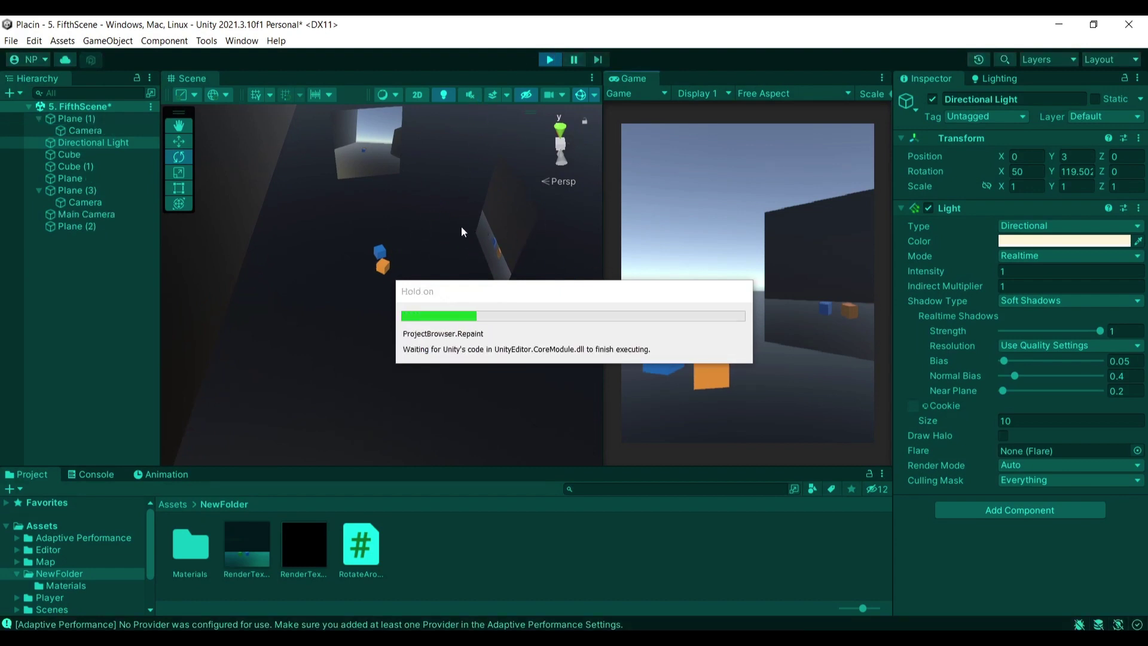
{"action": "right_click_drag", "start_coordinate": [433, 234], "coordinate": [422, 43]}
{"action": "scroll", "coordinate": [401, 108], "scroll_direction": "up", "scroll_amount": 3}
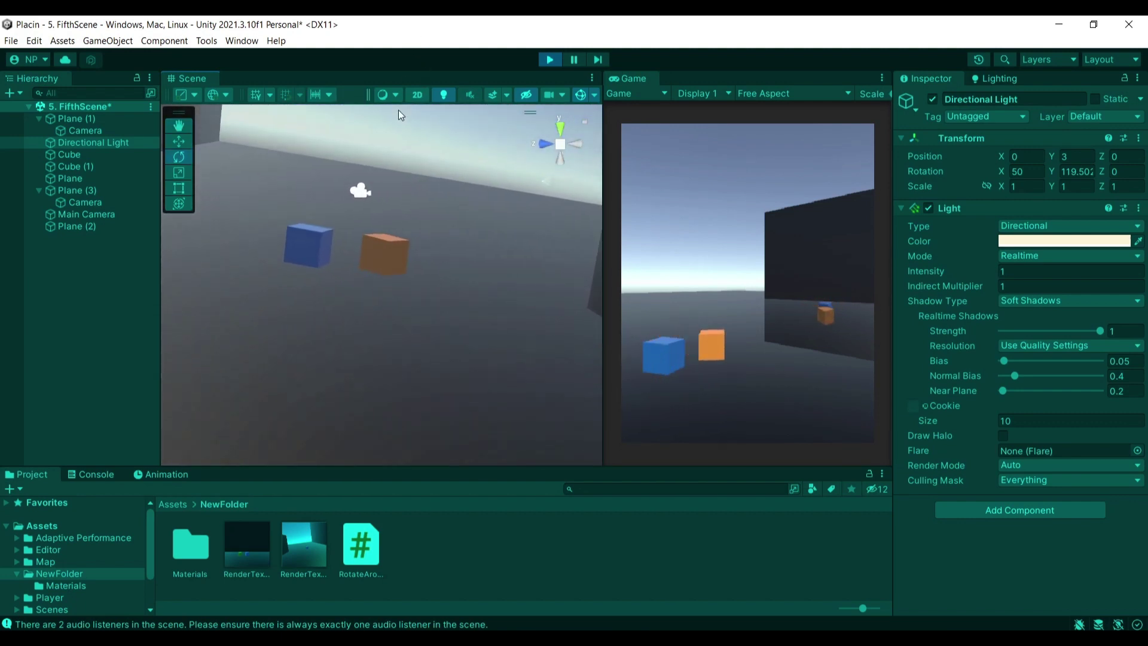
{"action": "left_click", "coordinate": [381, 311]}
{"action": "middle_click_drag", "start_coordinate": [380, 338], "coordinate": [372, 261]}
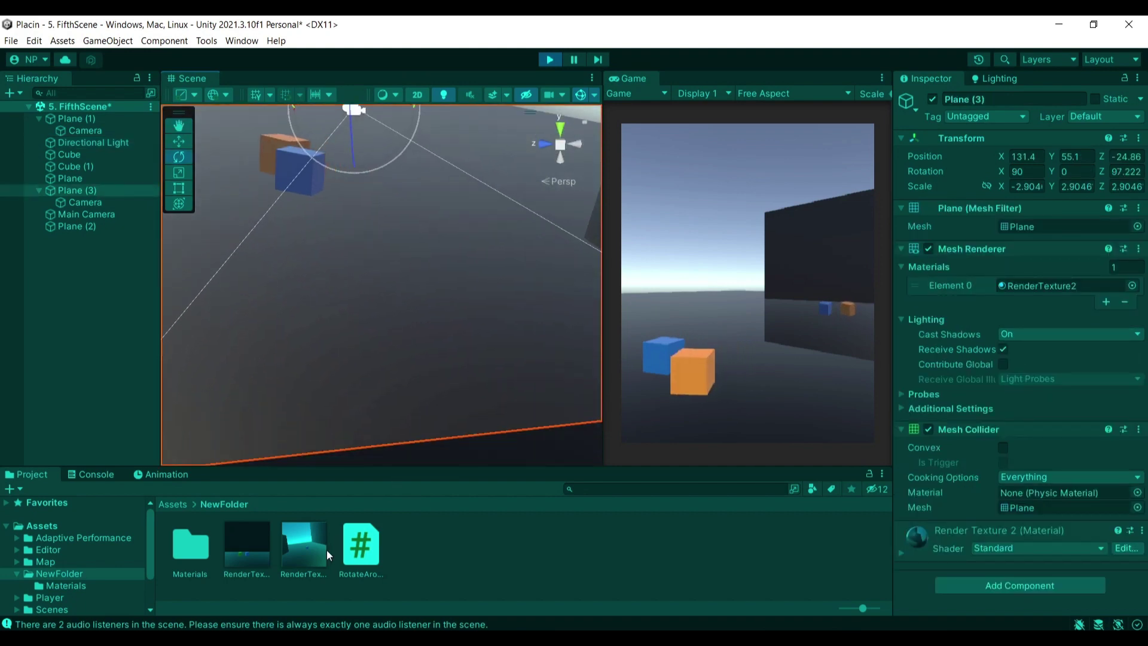
{"action": "key", "text": "f"}
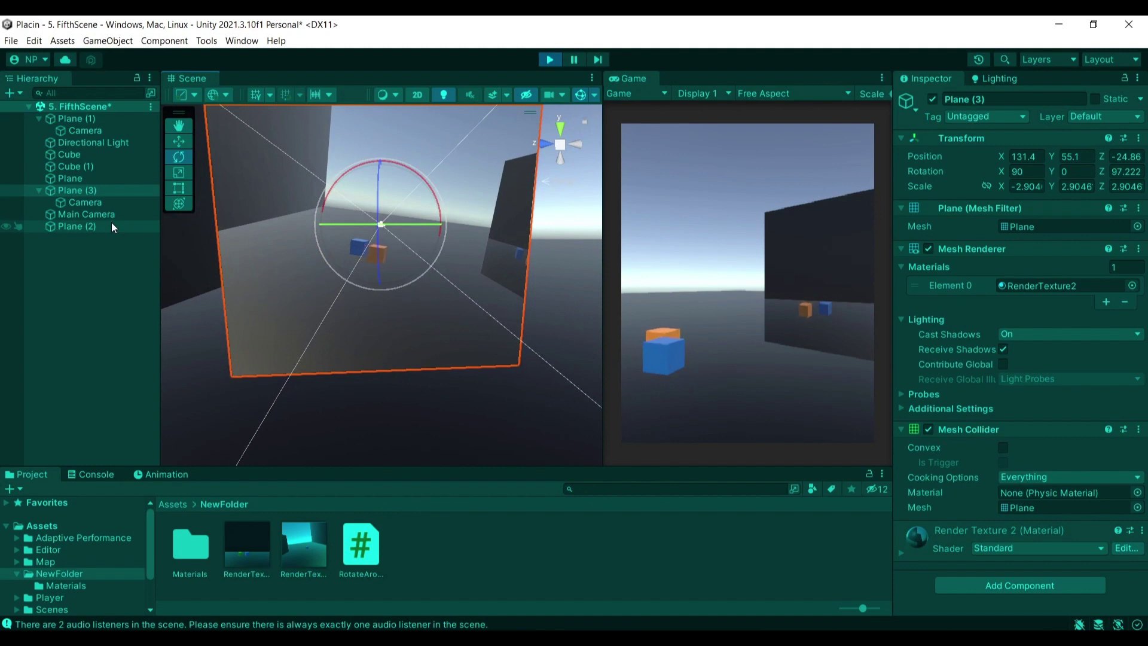
{"action": "left_click", "coordinate": [117, 195]}
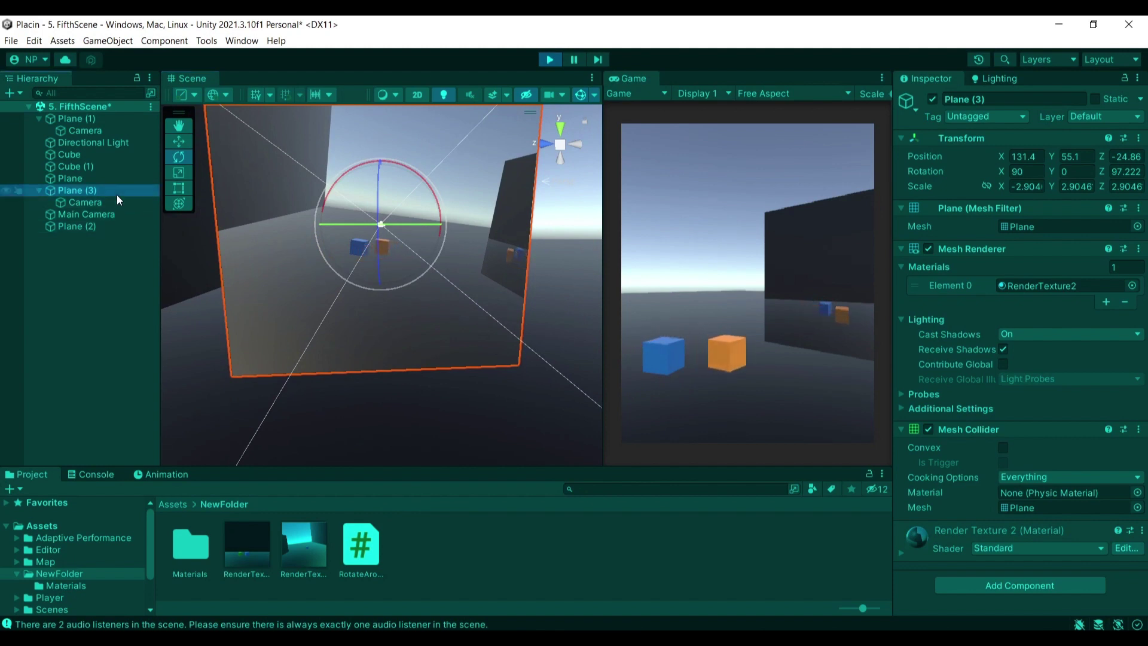
{"action": "right_click_drag", "start_coordinate": [352, 214], "coordinate": [476, 248]}
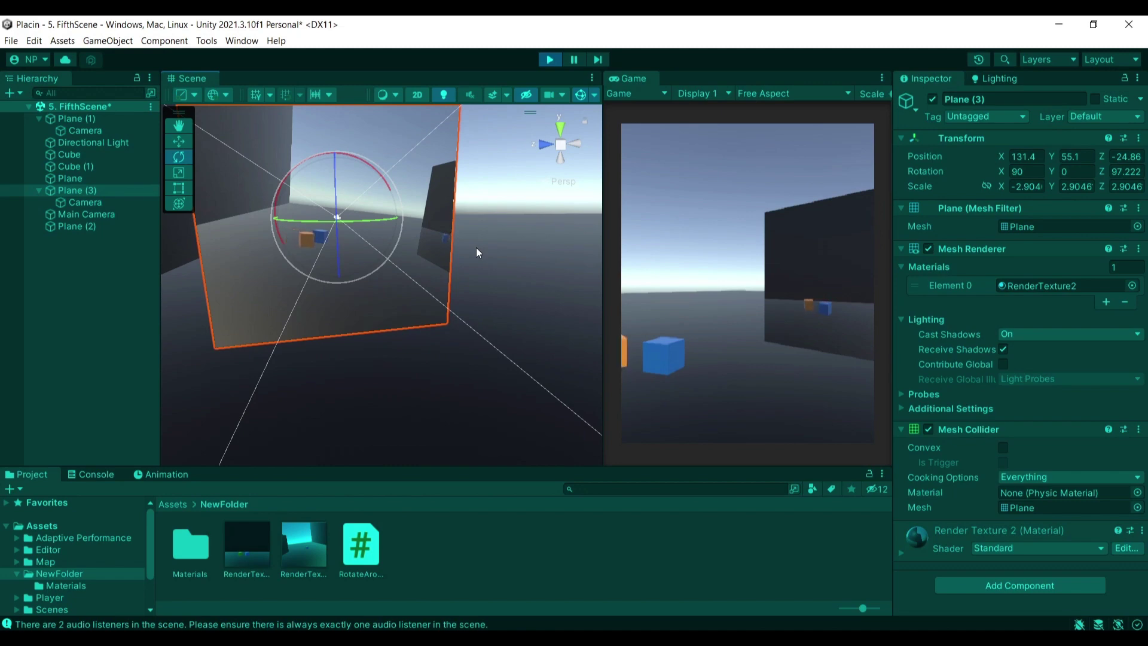
Stop Play mode and remove the Audio Listener from the Plane (3) camera.
{"action": "left_click", "coordinate": [549, 59]}
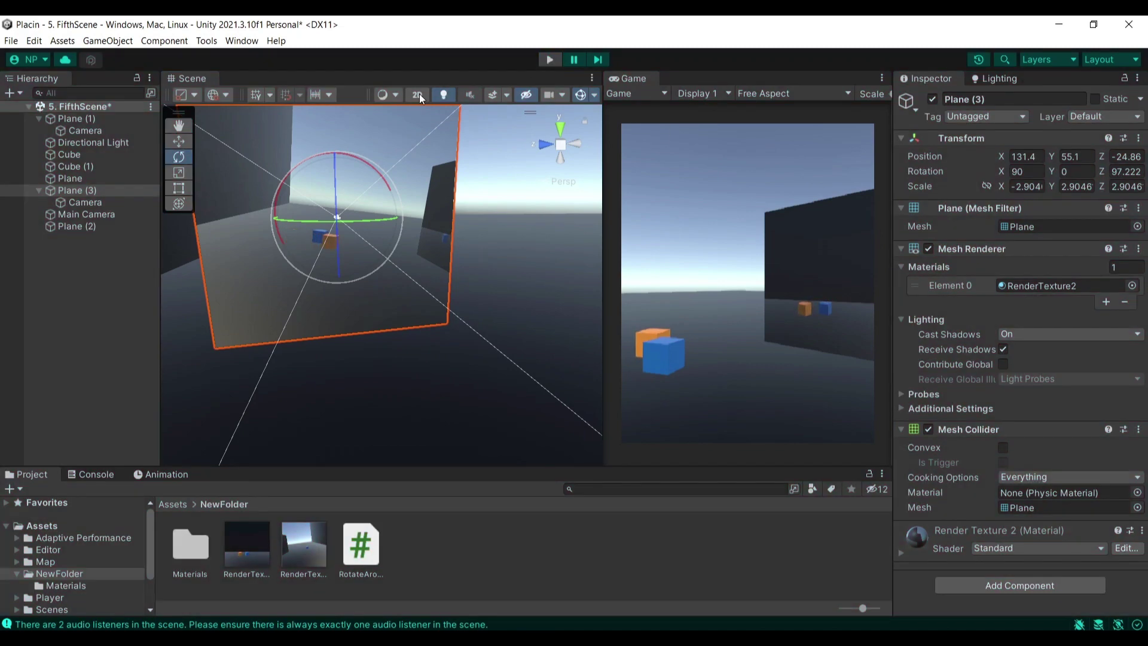
{"action": "left_click", "coordinate": [109, 203]}
{"action": "right_click", "coordinate": [984, 541]}
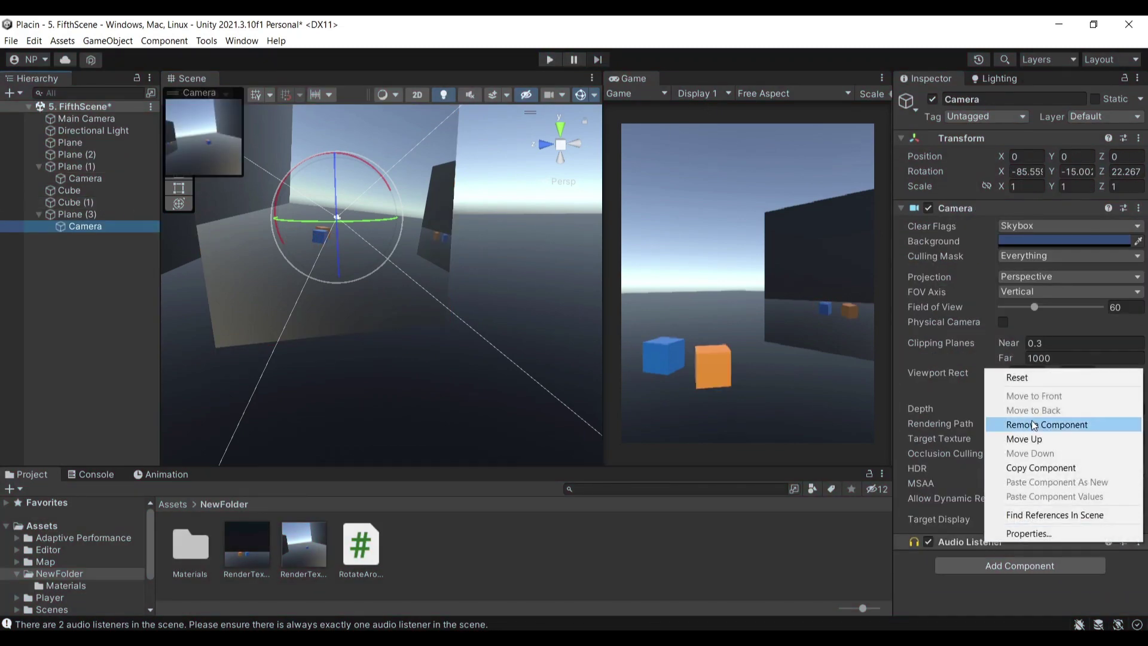
{"action": "left_click", "coordinate": [1040, 424]}
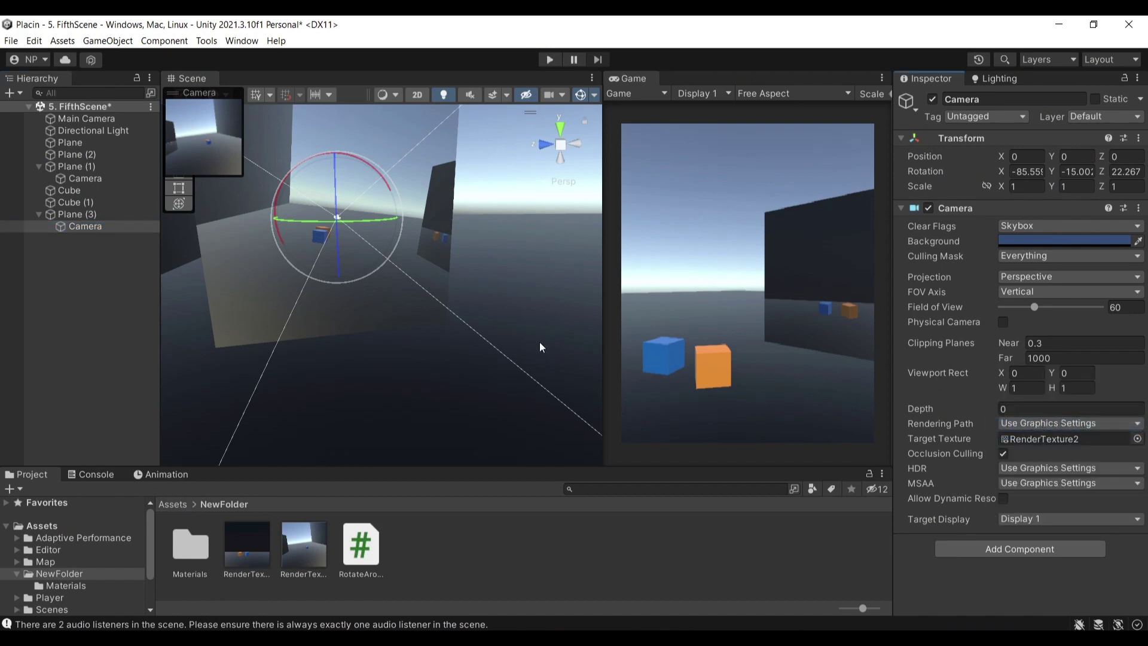
Select the Main Camera and turn the view back toward the cubes.
{"action": "right_click_drag", "start_coordinate": [469, 305], "coordinate": [287, 314]}
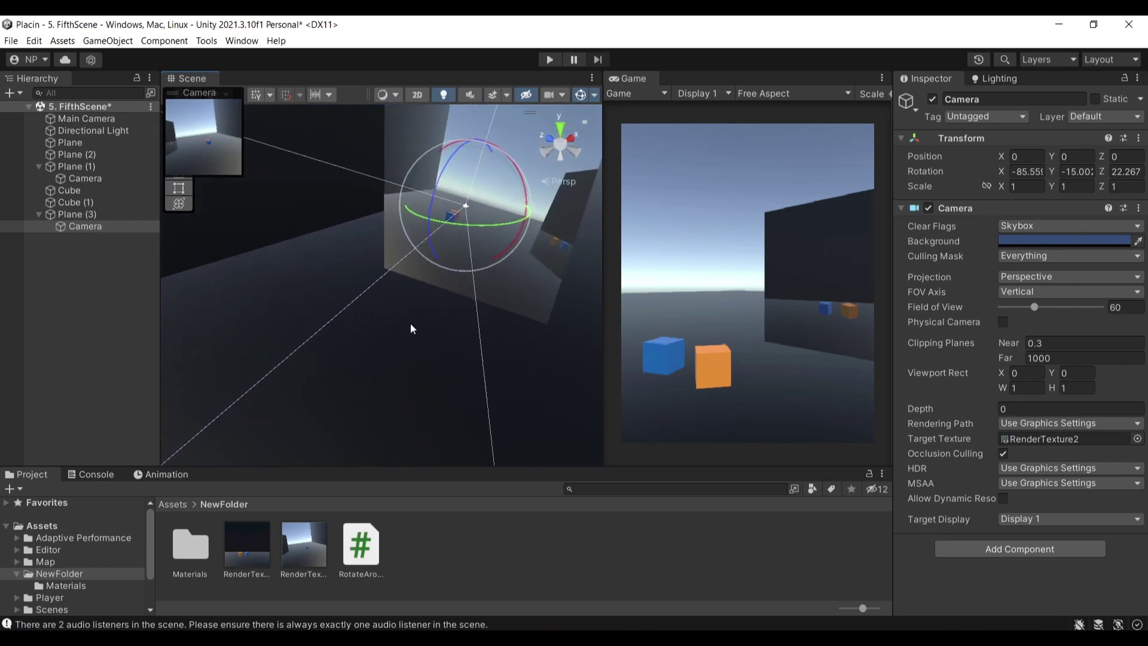
{"action": "right_click_drag", "start_coordinate": [410, 329], "coordinate": [179, 179]}
{"action": "left_click", "coordinate": [87, 119]}
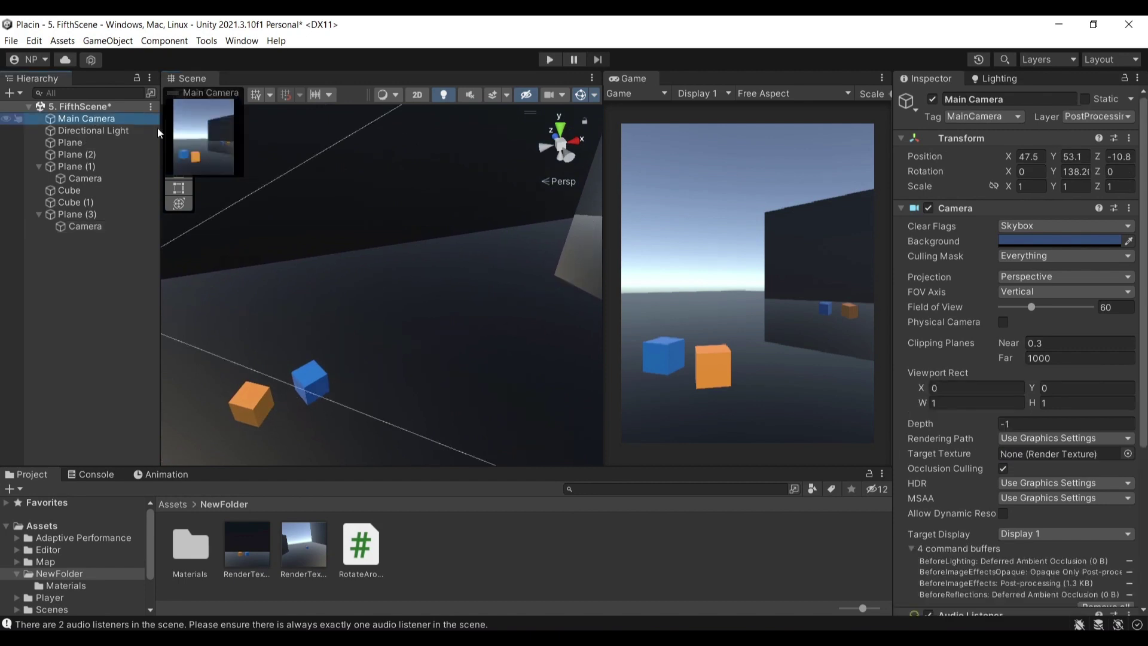
{"action": "right_click_drag", "start_coordinate": [359, 233], "coordinate": [598, 254]}
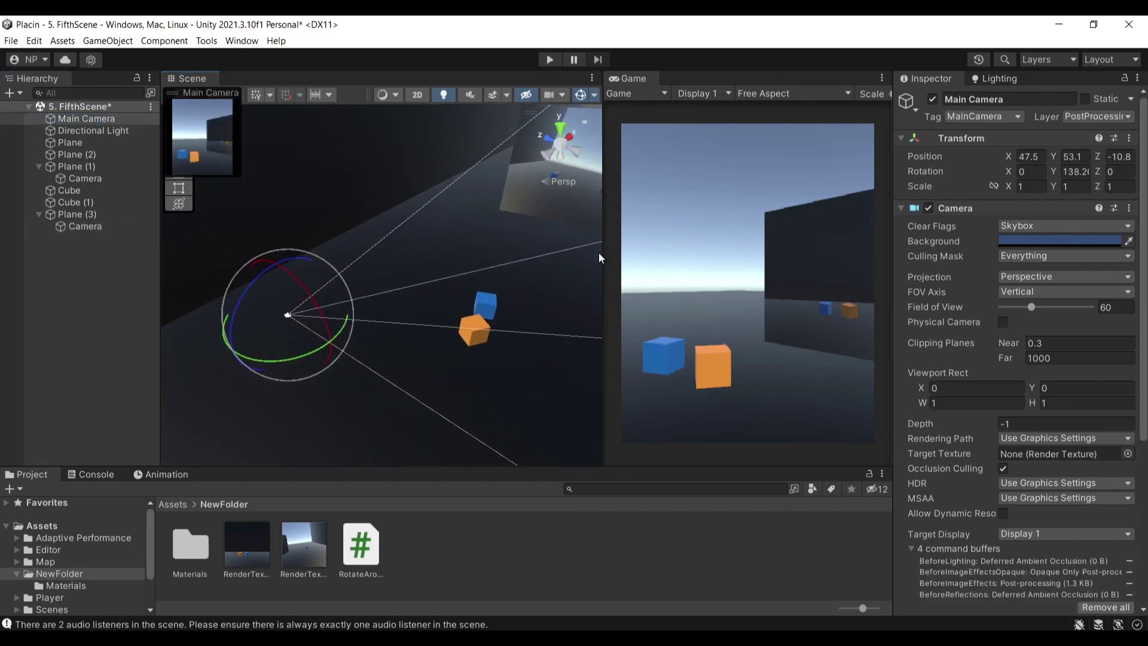